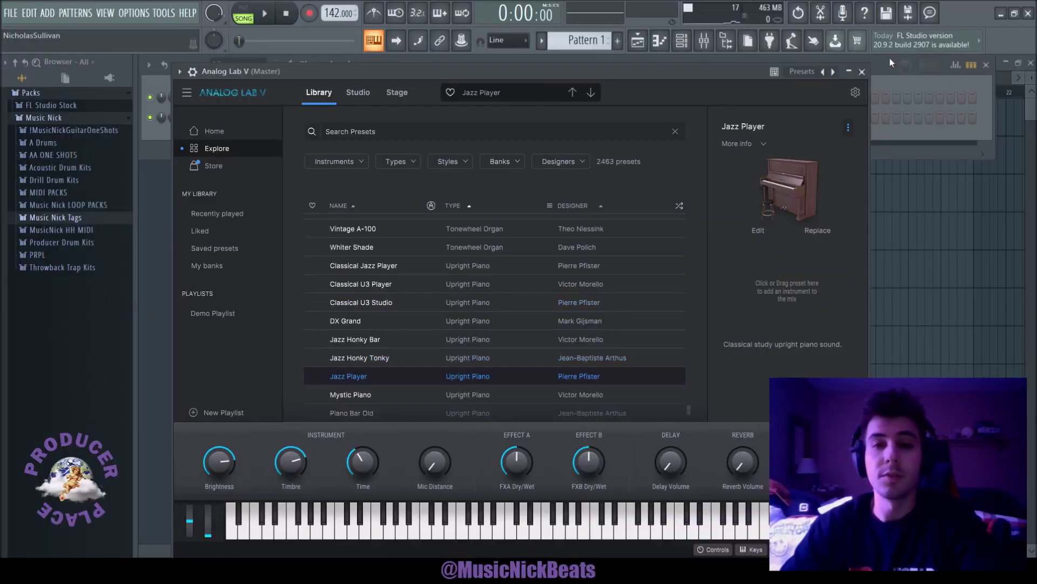
# - Close the Analog Lab V window and open that channel's piano roll
pyautogui.click(862, 72)
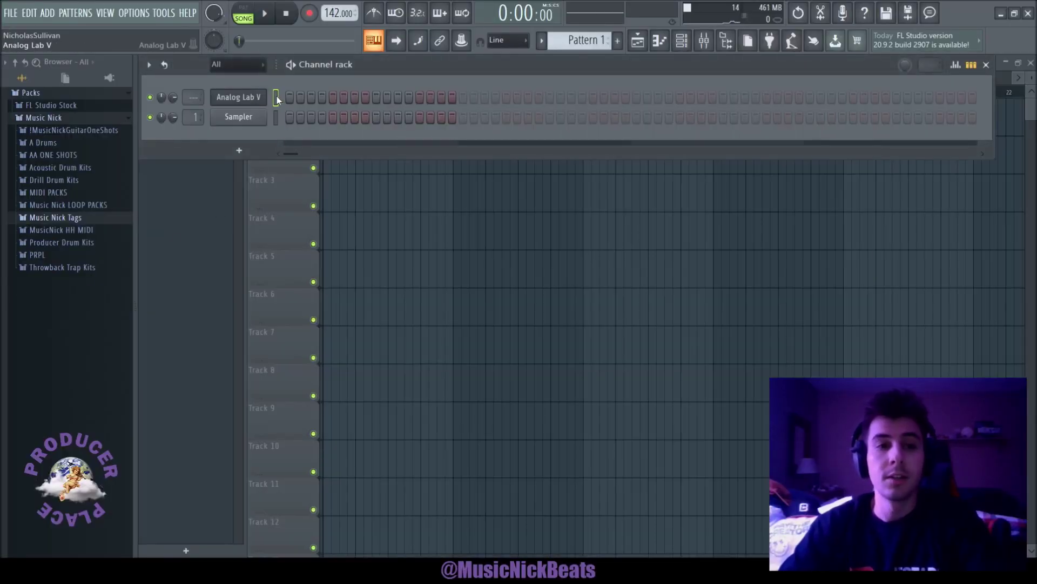
pyautogui.press('F7')
pyautogui.keyDown('ctrl'); pyautogui.scroll(-2, 265, 262); pyautogui.keyUp('ctrl')
pyautogui.scroll(-5, 248, 268)
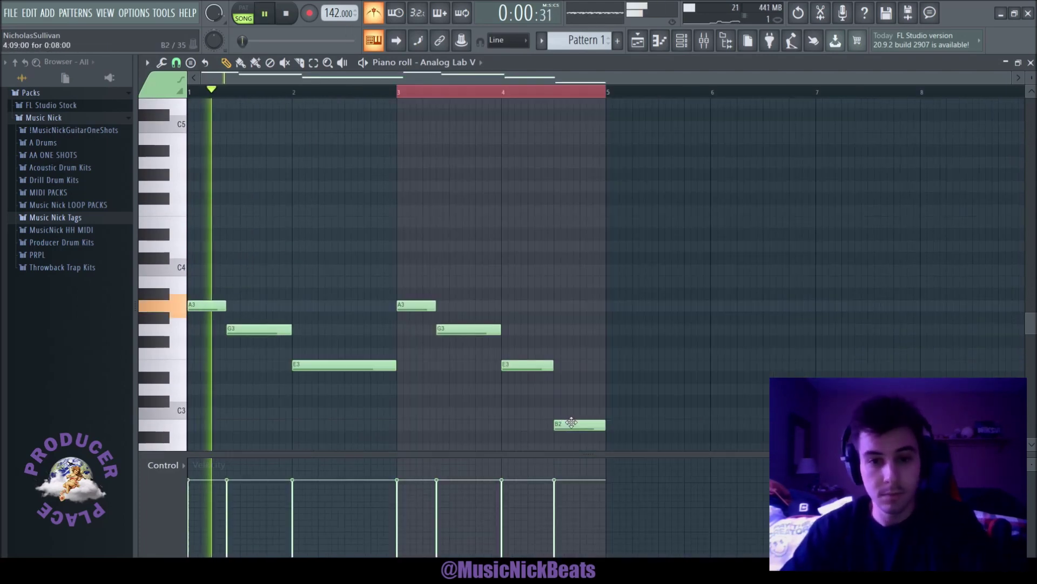
# - Move the final note of bar 4 up to D3 and play back the end of the line
pyautogui.moveTo(562, 422); pyautogui.dragTo(551, 390)
pyautogui.click(493, 89)
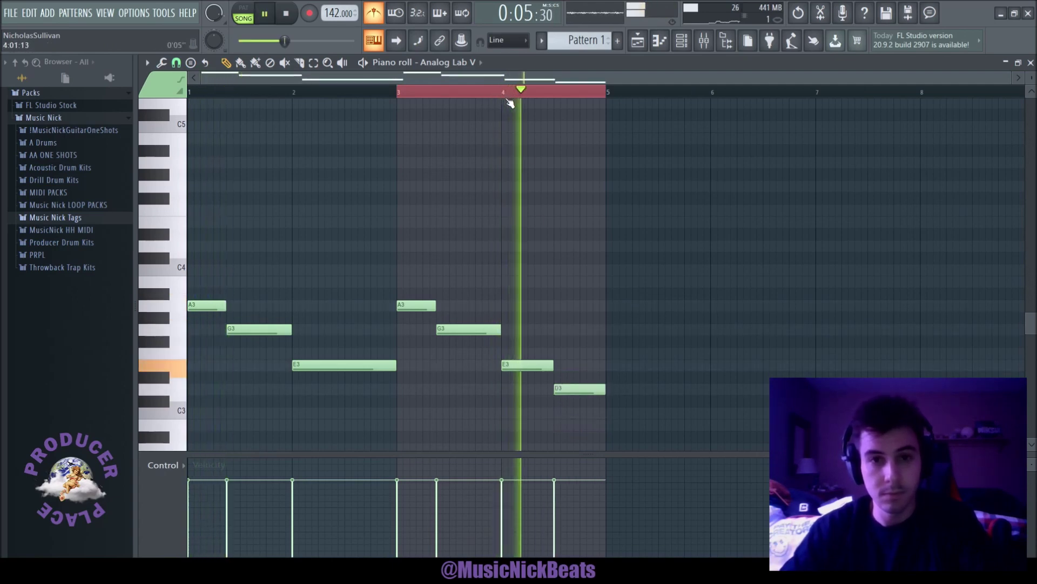
pyautogui.press('space')
pyautogui.press('space')
# - Set the playback selection to bars 1 through 4 and stop playback
pyautogui.doubleClick(189, 93)
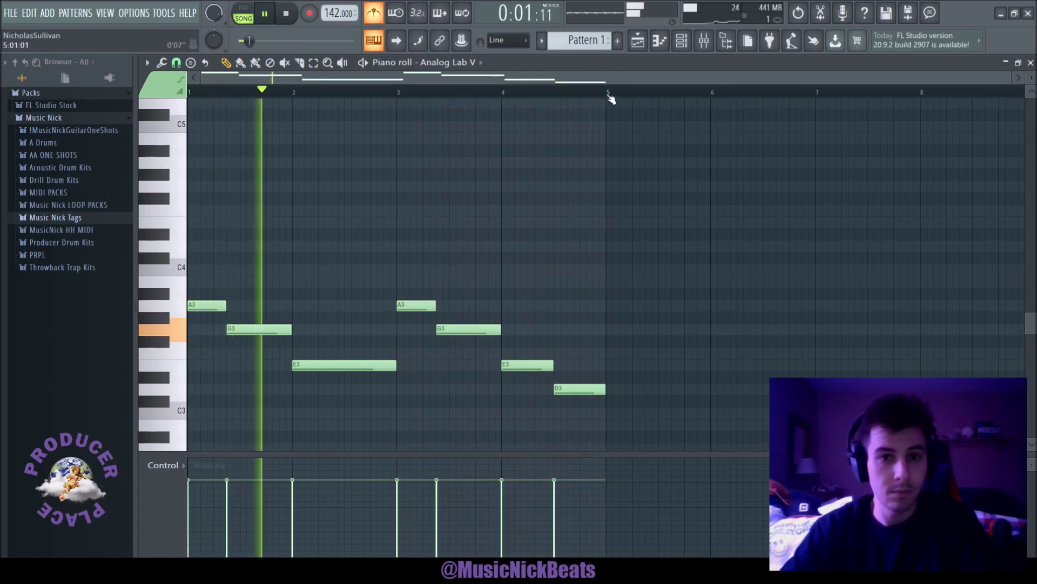
pyautogui.moveTo(611, 99); pyautogui.dragTo(282, 220)
pyautogui.press('space')
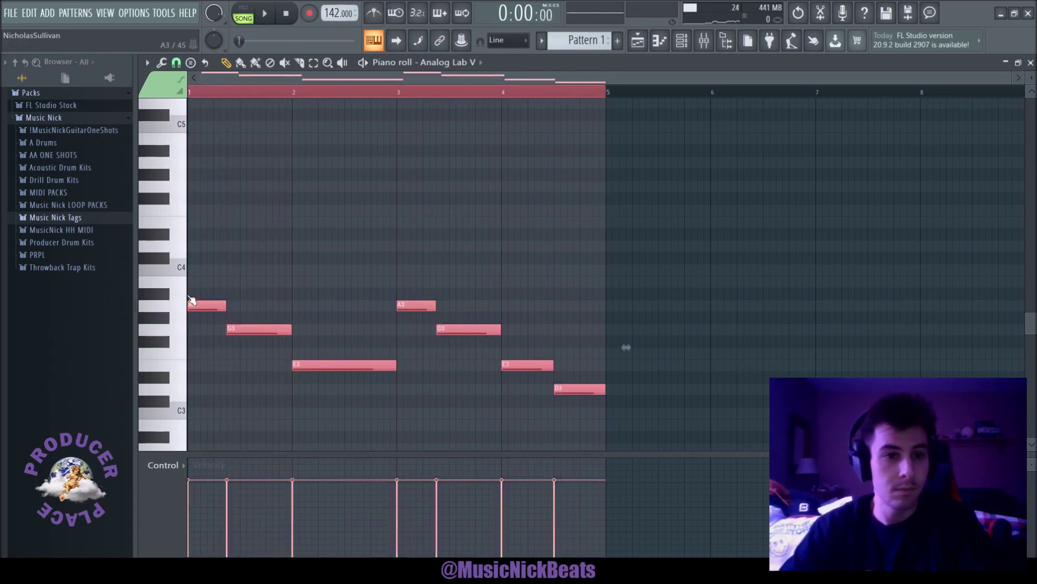
# - Build triads over the bass line, starting with C4 and E4 above the opening A3
pyautogui.moveTo(190, 269); pyautogui.dragTo(162, 265)
pyautogui.rightClick(230, 271)
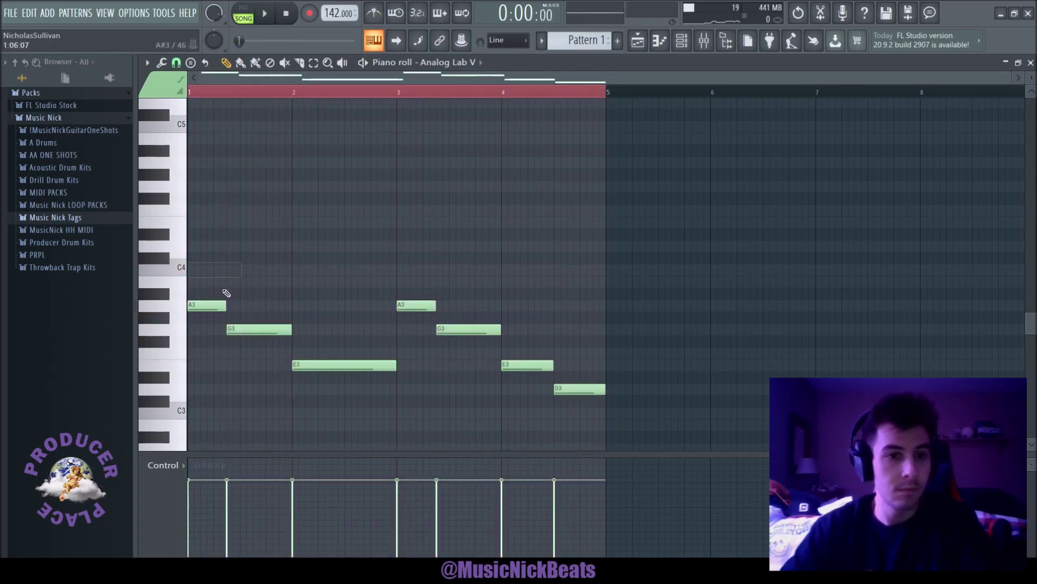
pyautogui.click(197, 269)
pyautogui.click(198, 221)
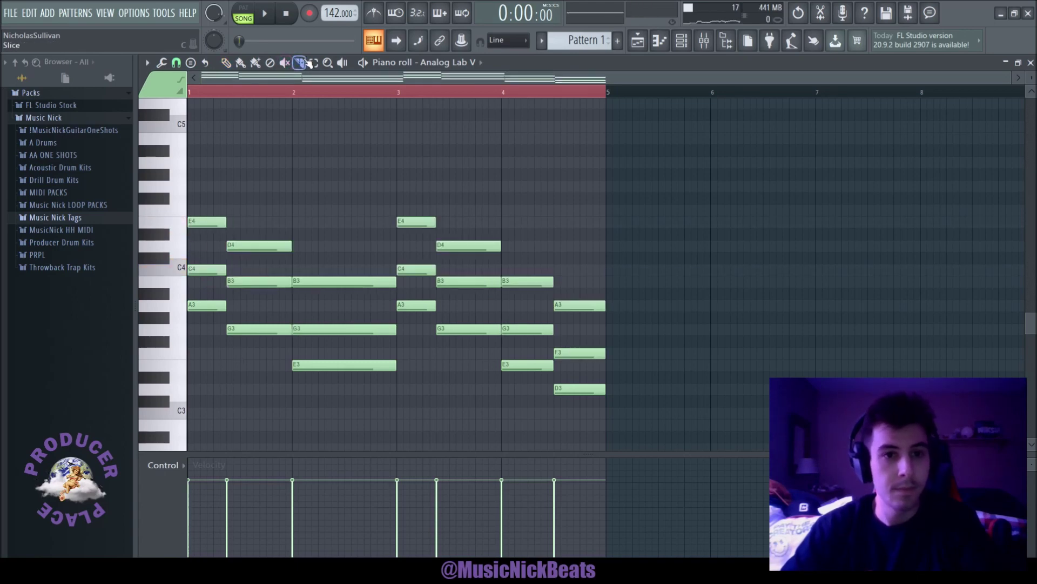
# - Slice the chords' inner notes and raise the end piece of bar 1's B3 to C4, checking by playback
pyautogui.moveTo(220, 278); pyautogui.dragTo(214, 261)
pyautogui.press('space')
pyautogui.press('space')
pyautogui.moveTo(282, 274); pyautogui.dragTo(283, 286)
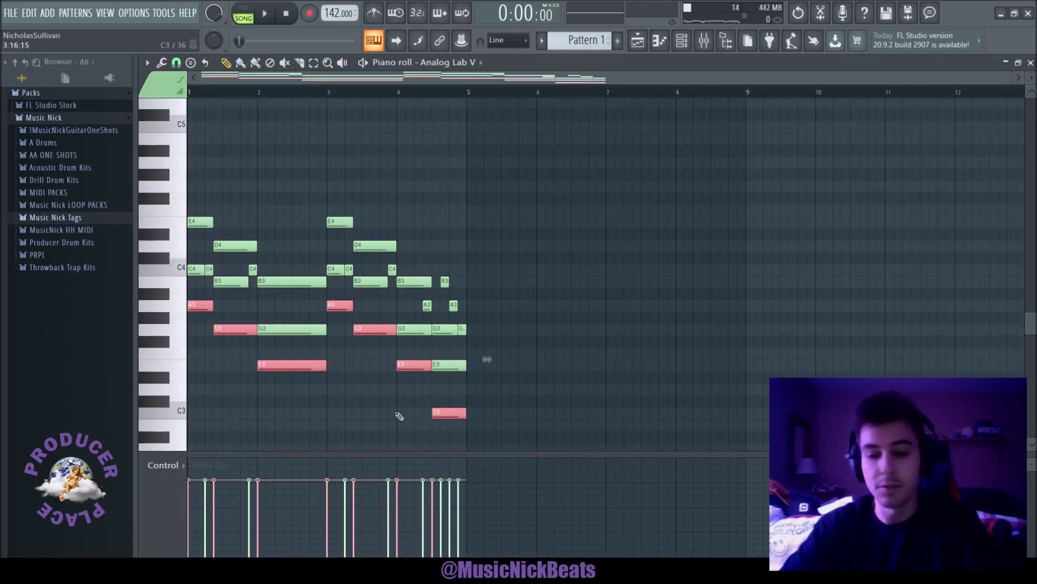
# - Double the root notes one octave below, transpose all notes up one octave, and play back bars 1 through 4
pyautogui.hotkey('ctrl', 'Down')
pyautogui.hotkey('ctrl', 'a')
pyautogui.hotkey('ctrl', 'Up')
pyautogui.scroll(4, 665, 228)
pyautogui.keyDown('ctrl'); pyautogui.click(664, 228); pyautogui.keyUp('ctrl')
pyautogui.scroll(-2, 540, 243)
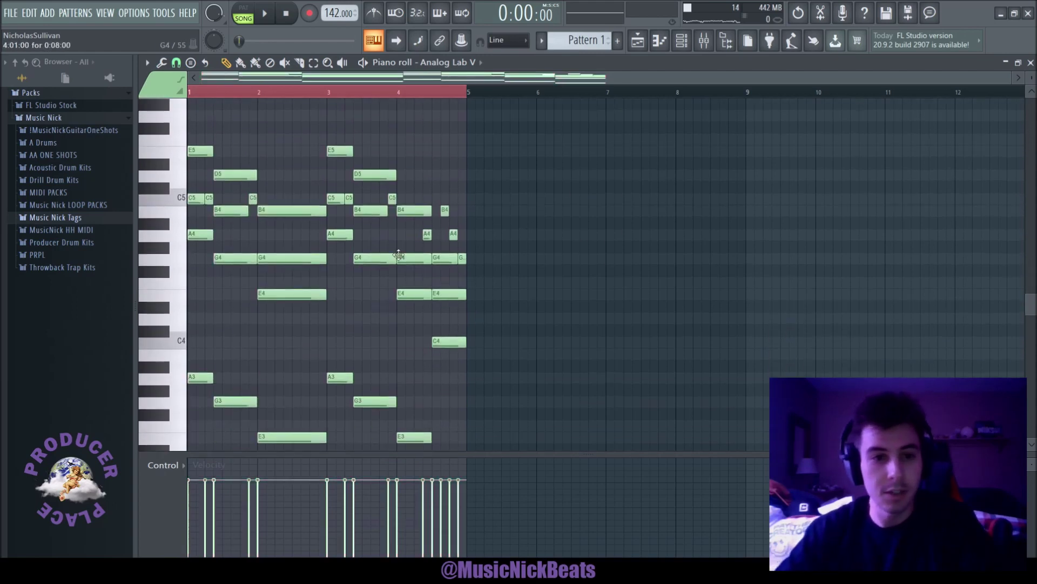
pyautogui.scroll(1, 275, 216)
pyautogui.press('space')
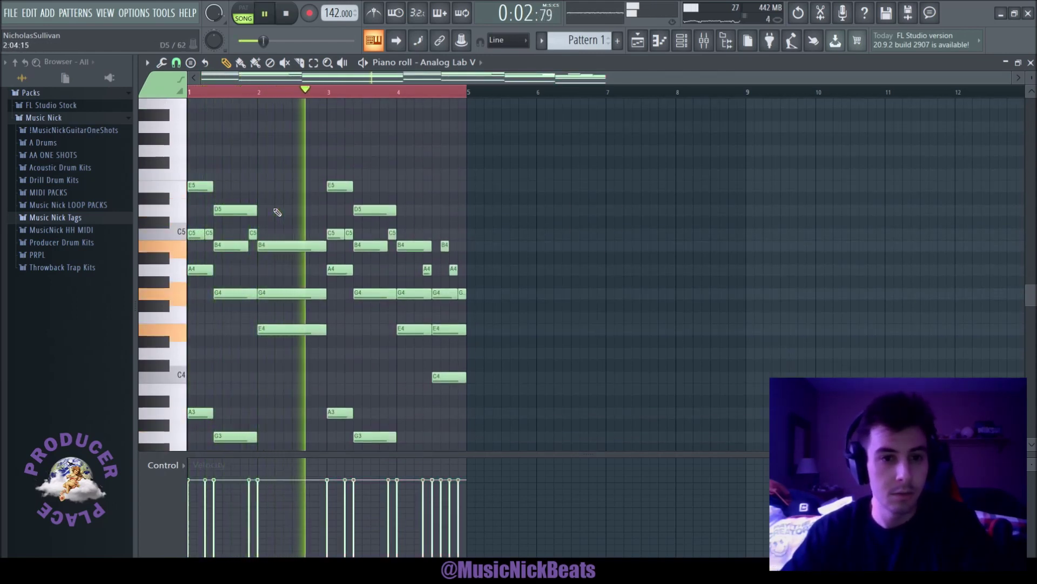
pyautogui.press('space')
# - Raise the upper chord notes of bars 1 and 2 by one octave and listen to the change
pyautogui.moveTo(213, 248); pyautogui.dragTo(190, 185)
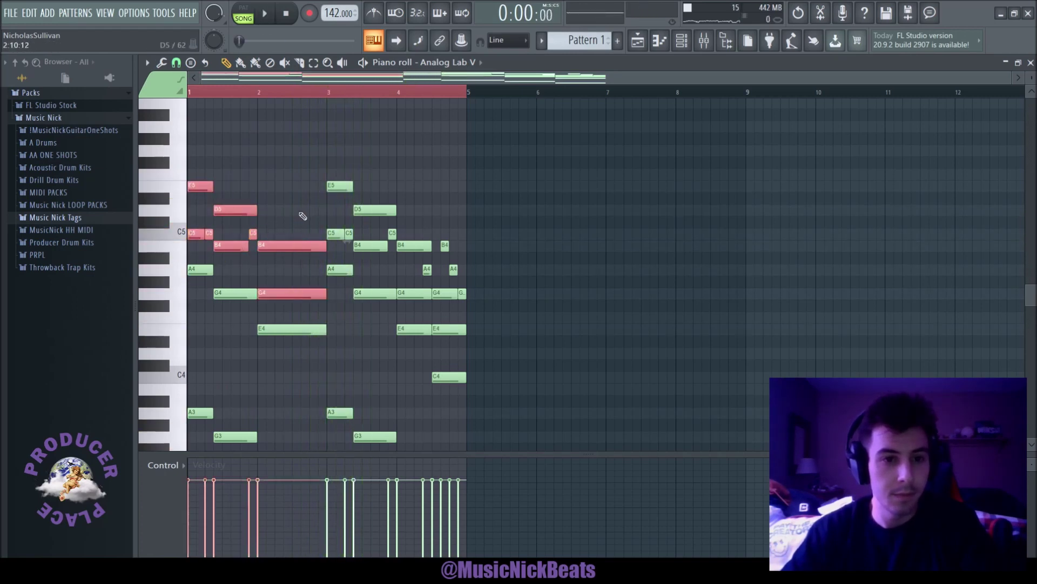
pyautogui.hotkey('ctrl', 'Up')
pyautogui.press('space')
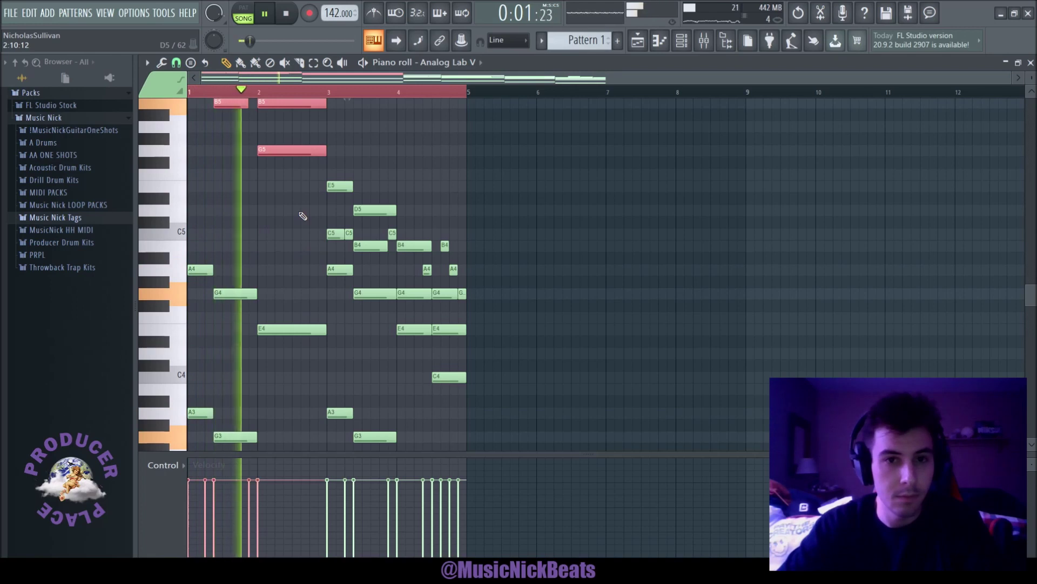
pyautogui.press('space')
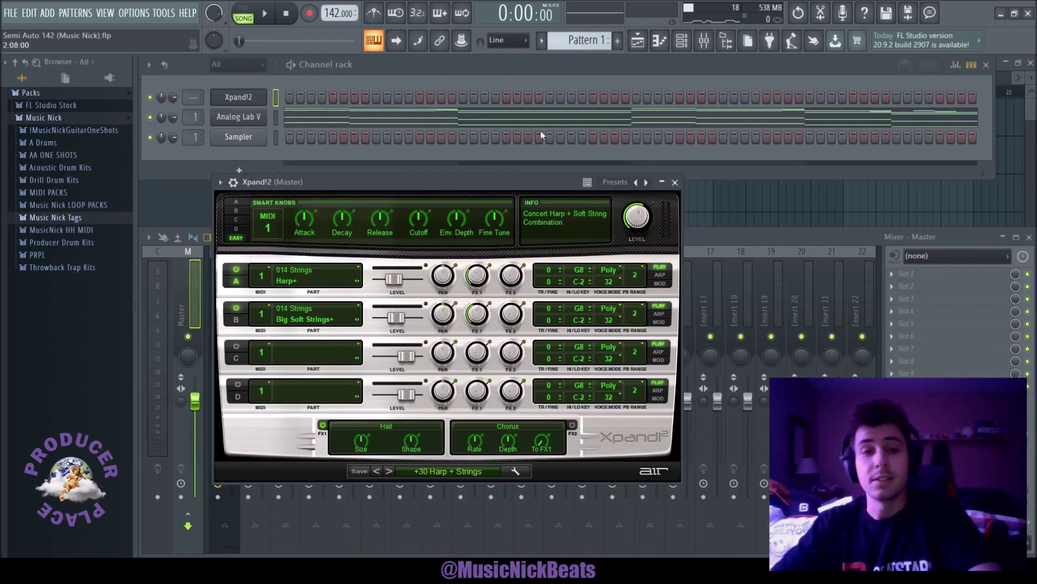
# - Audition the +30 Harp + Strings preset in Xpand!2, close the plugin window and go to its piano roll
pyautogui.press('n')
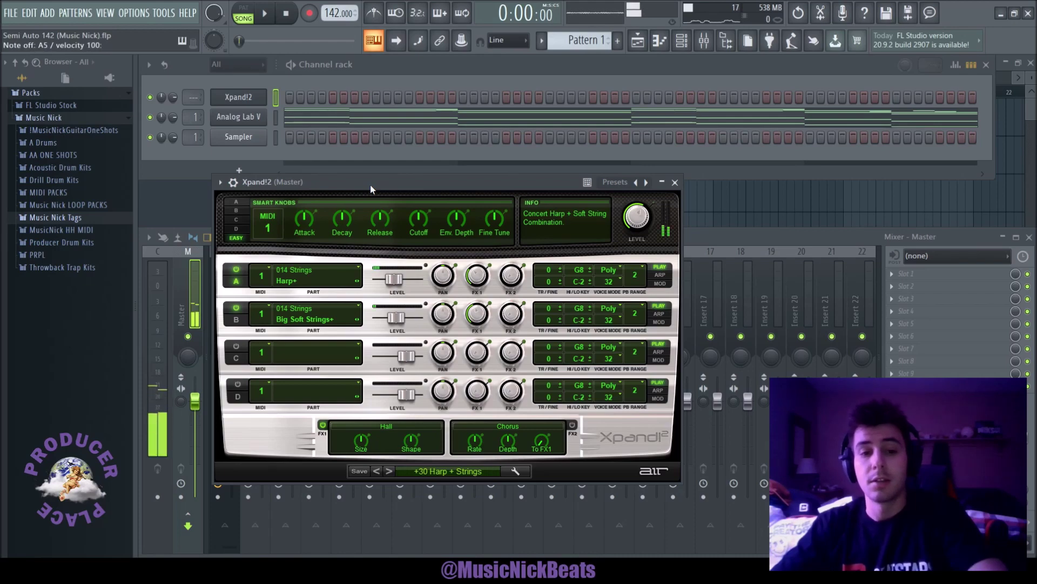
pyautogui.click(675, 182)
pyautogui.click(266, 313)
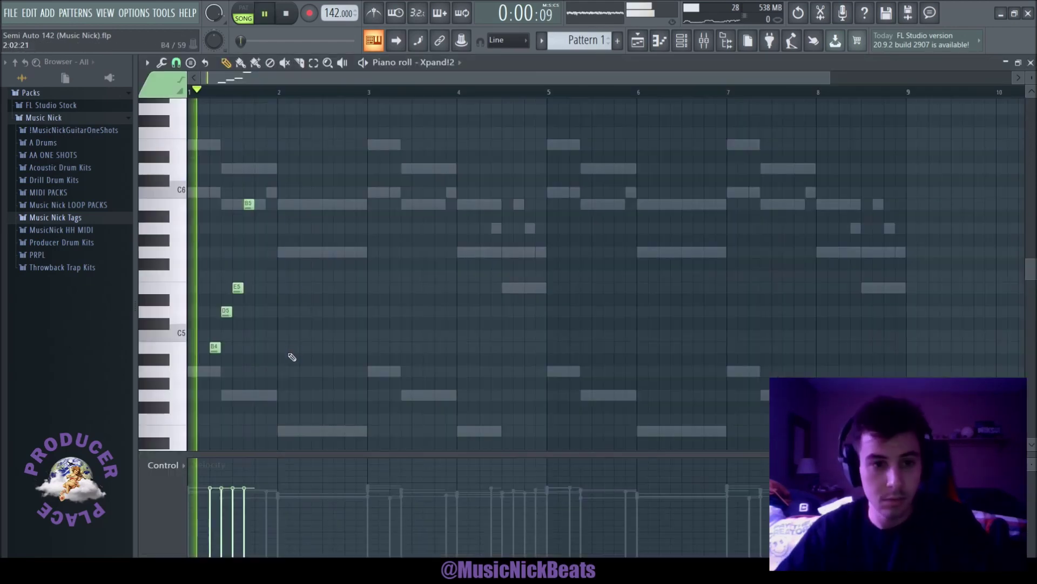
pyautogui.click(309, 348)
pyautogui.click(310, 312)
pyautogui.rightClick(311, 311)
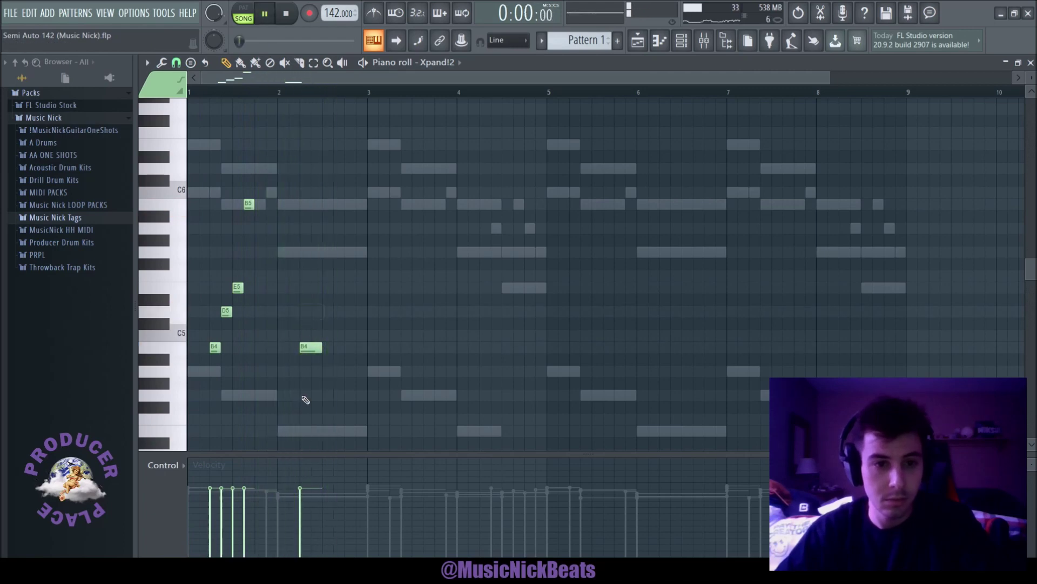
pyautogui.scroll(-4, 297, 389)
pyautogui.rightClick(311, 205)
# - Place a four-note chord of E4, G4, B4 and D5 at the start of bar 2 in Xpand!2 and play it
pyautogui.scroll(-2, 287, 303)
pyautogui.press('space')
pyautogui.click(280, 359)
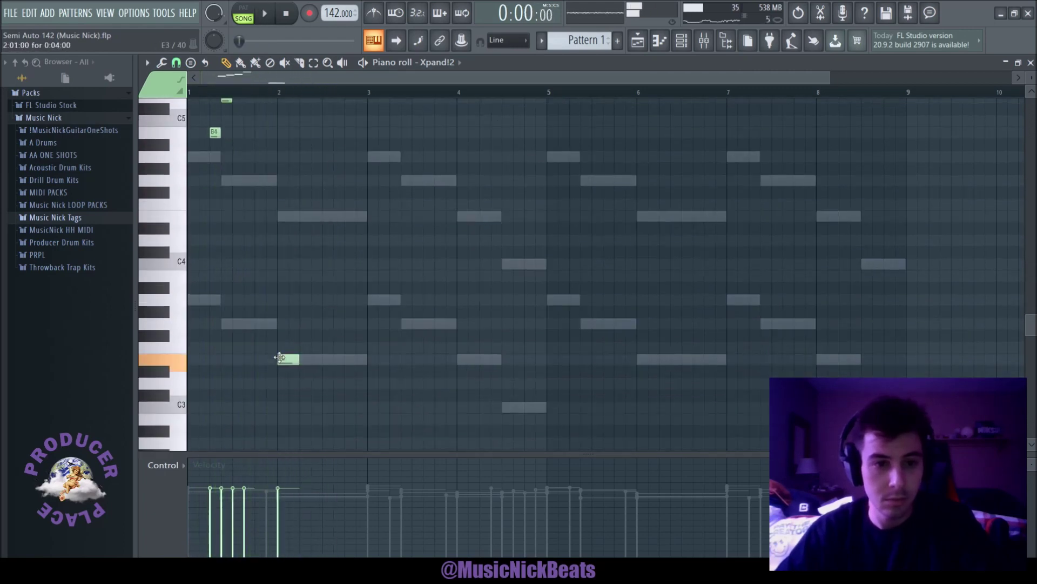
pyautogui.scroll(3, 306, 376)
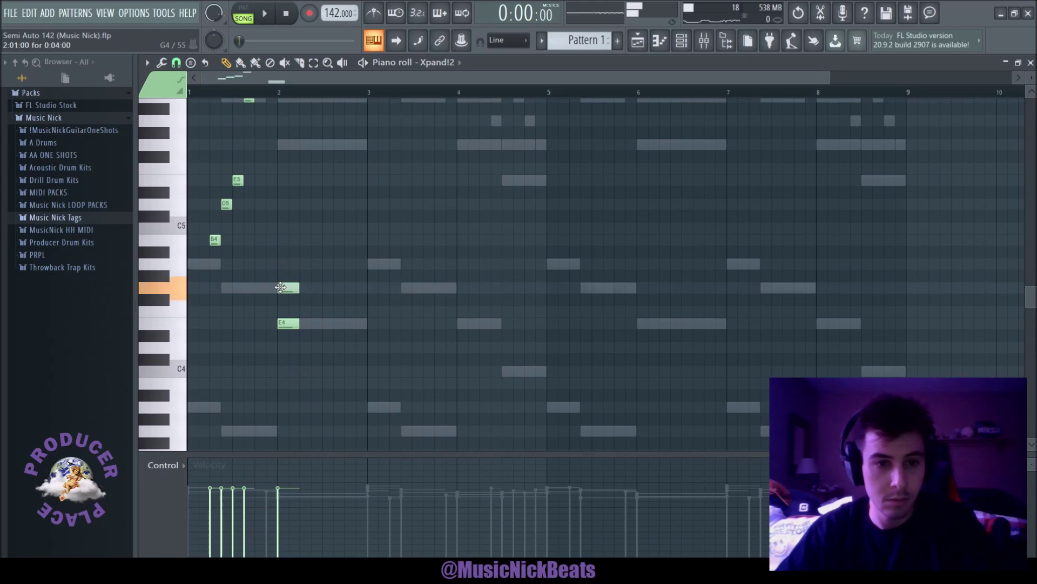
pyautogui.scroll(3, 303, 270)
pyautogui.press('space')
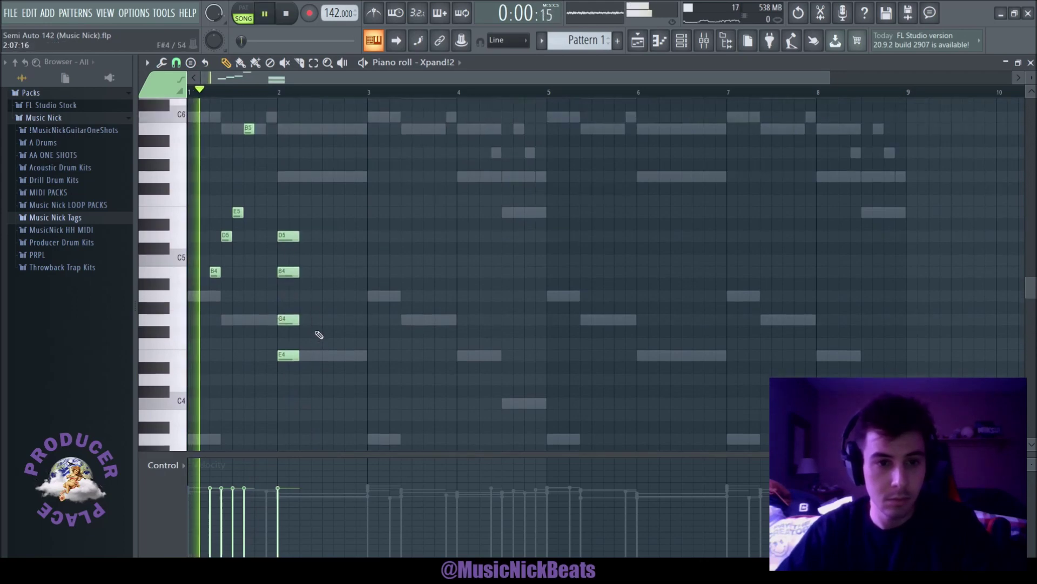
pyautogui.press('space')
pyautogui.press('space')
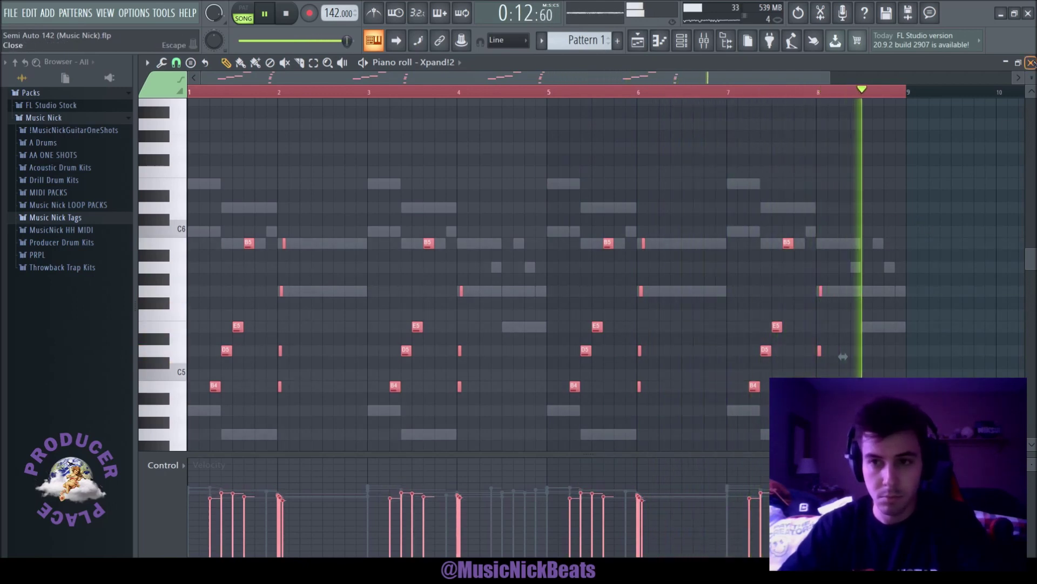
# - Switch to the Xpand!2 #2 piano roll and play its two-bar melody from the start
pyautogui.press('F7')
pyautogui.press('F7')
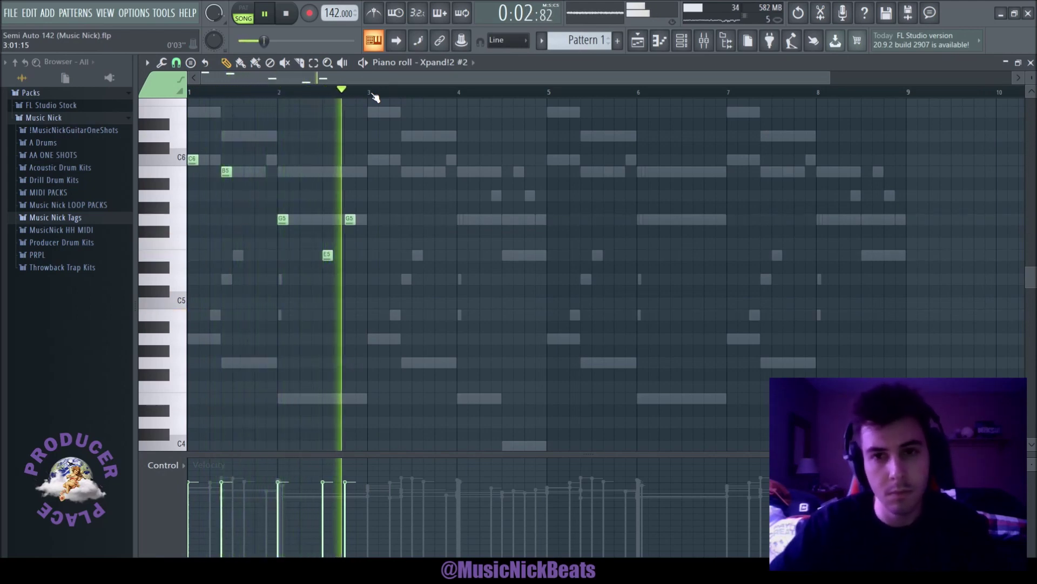
pyautogui.press('space')
pyautogui.press('space')
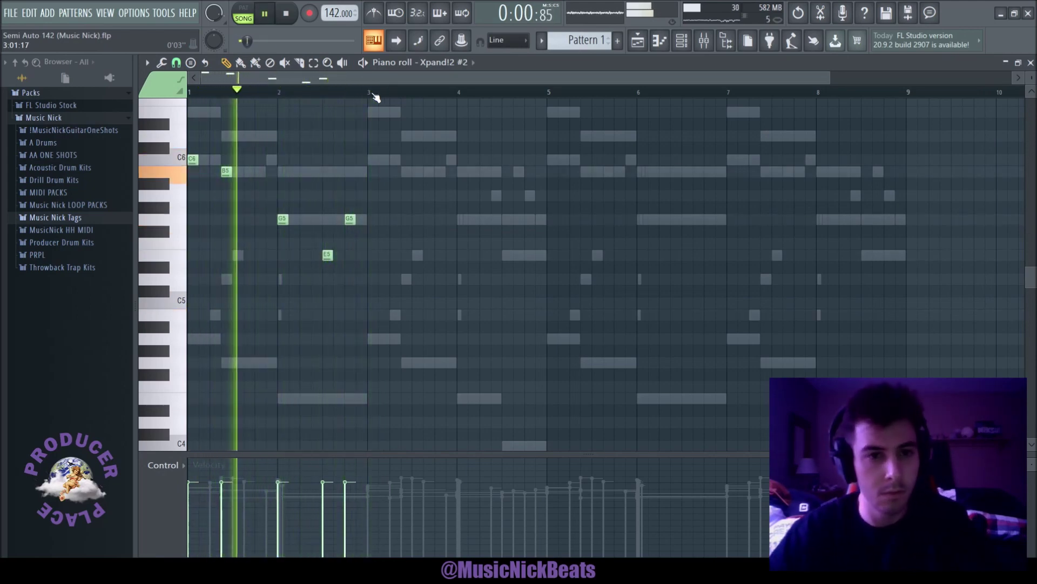
# - Select bars 1 and 2 and delete the E5 and the last G5 from the second bar
pyautogui.moveTo(373, 95); pyautogui.dragTo(155, 125)
pyautogui.rightClick(350, 219)
pyautogui.rightClick(328, 255)
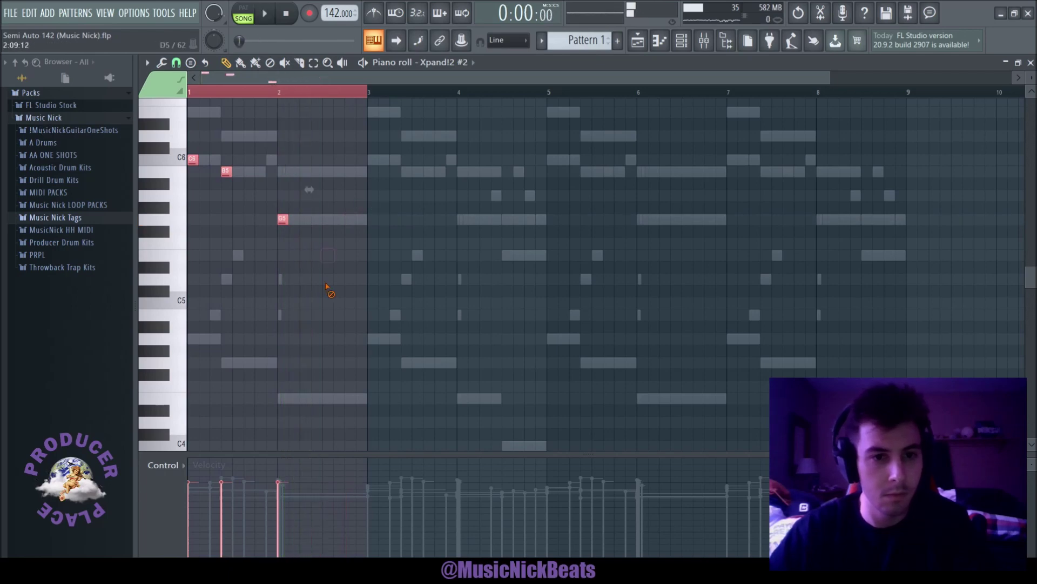
# - Repeat the two-bar phrase three times to fill eight bars and add an E5 in the second half of bar 4
pyautogui.hotkey('ctrl', 'b')
pyautogui.hotkey('ctrl', 'b')
pyautogui.hotkey('ctrl', 'b')
pyautogui.hotkey('ctrl', 'a')
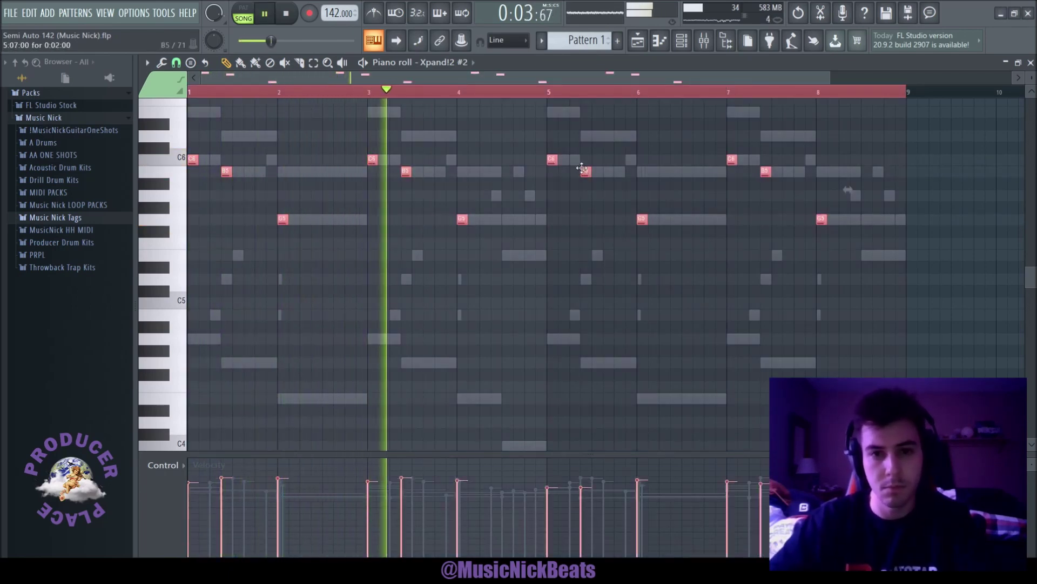
pyautogui.scroll(-3, 584, 172)
pyautogui.click(515, 255)
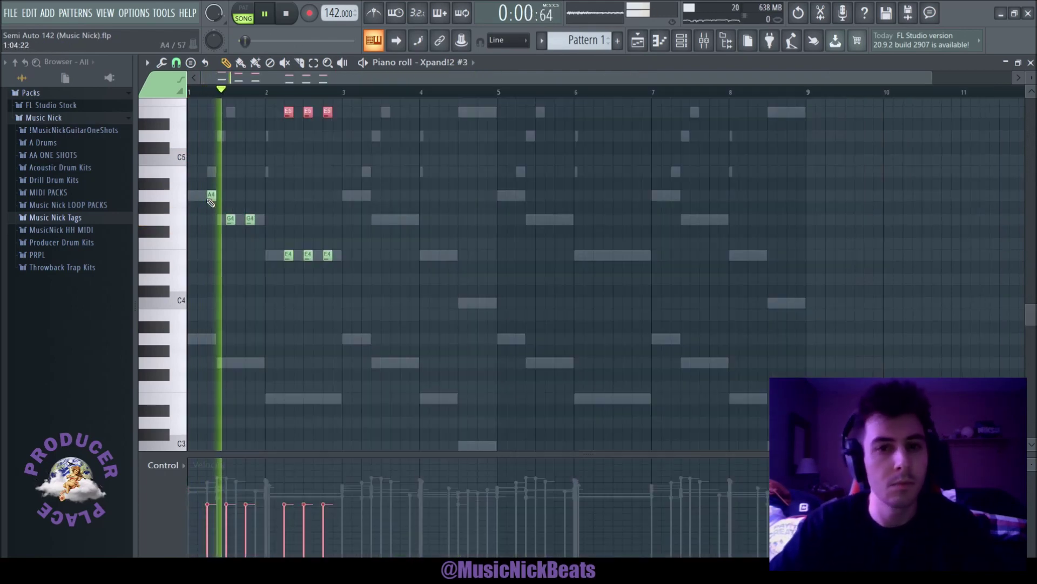
# - Shift the selected upper layer of Xpand!2 #3 notes down two octaves and play back the result
pyautogui.hotkey('ctrl', 'Down')
pyautogui.hotkey('ctrl', 'Down')
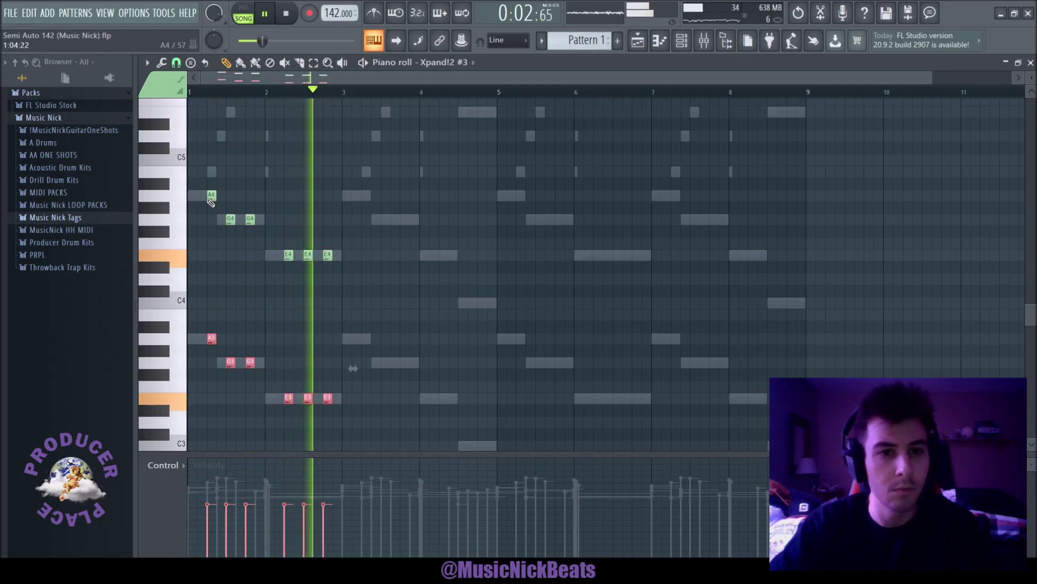
pyautogui.press('space')
pyautogui.press('space')
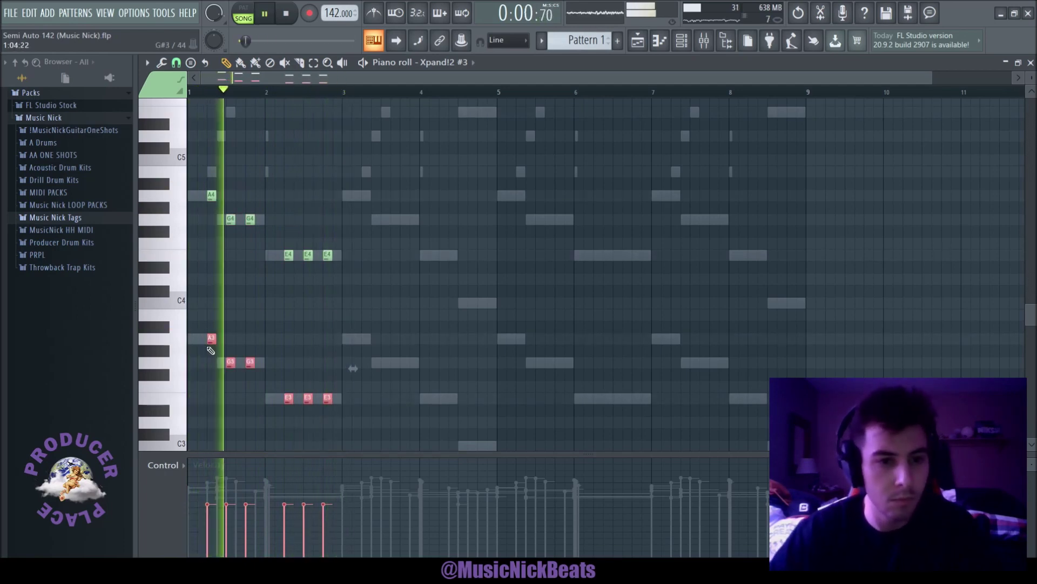
pyautogui.moveTo(211, 340)
pyautogui.mouseDown()
pyautogui.moveTo(216, 3)
pyautogui.moveTo(238, 245)
pyautogui.moveTo(209, 213)
pyautogui.moveTo(275, 238)
pyautogui.moveTo(250, 224)
pyautogui.mouseUp()
pyautogui.keyDown('ctrl'); pyautogui.click(292, 193); pyautogui.keyUp('ctrl')
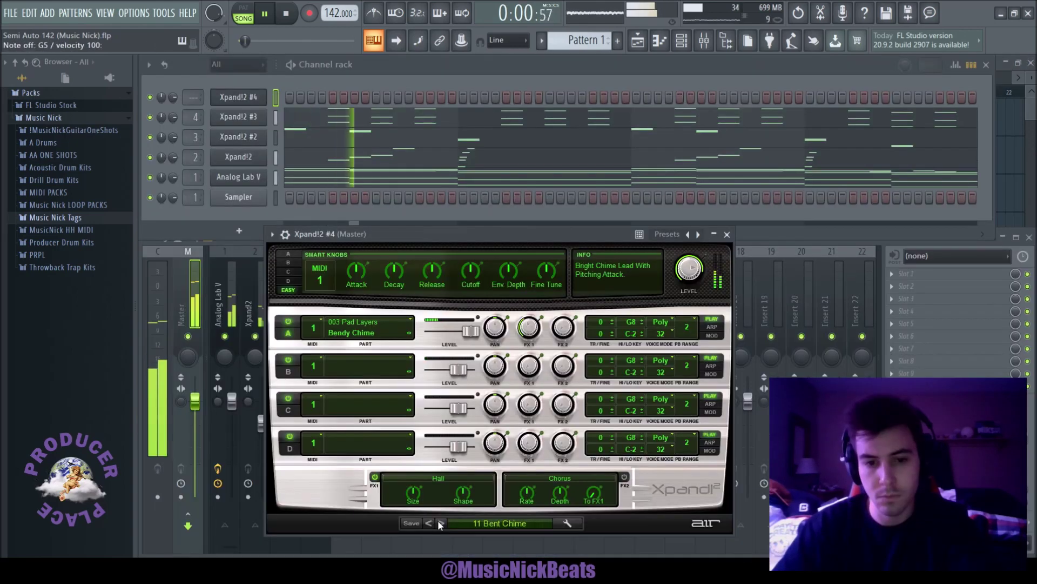
# - Audition the Xpand!2 #4 presets that follow 11 Bent Chime over the playing loop
pyautogui.click(440, 523)
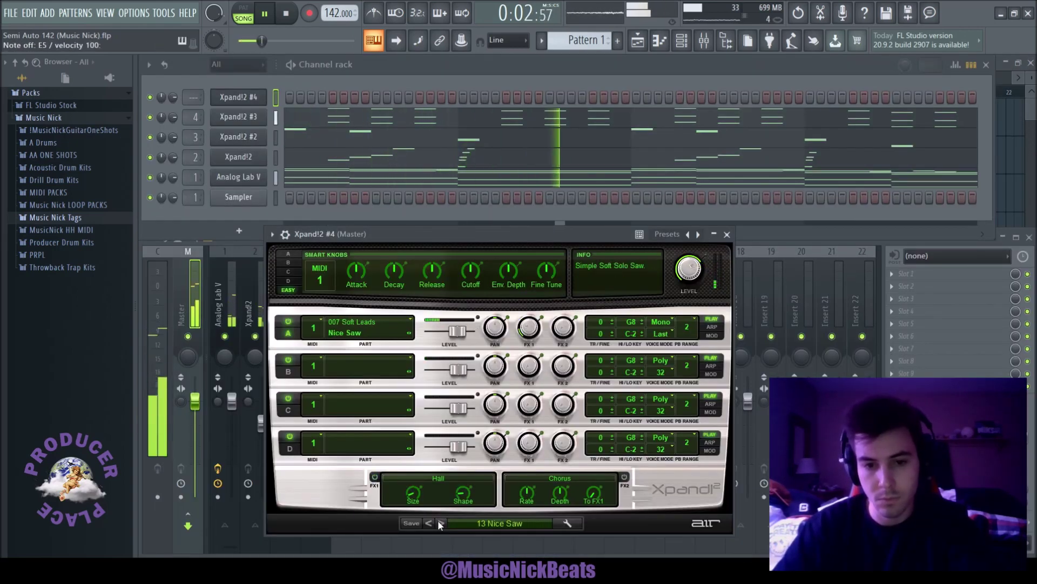
pyautogui.click(440, 524)
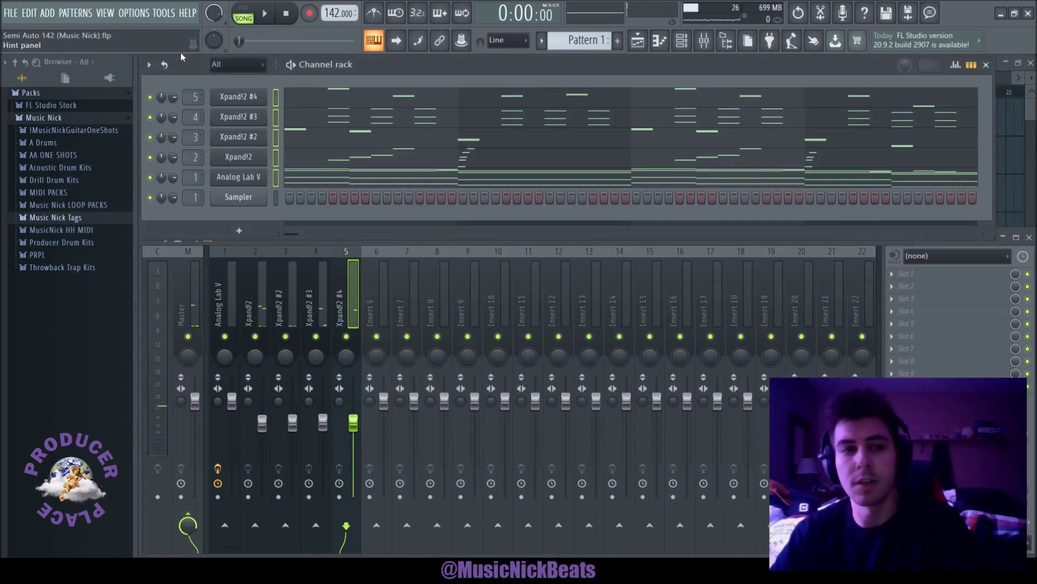
# - Play back the full layered melody from the channel rack and stop it
pyautogui.click(198, 216)
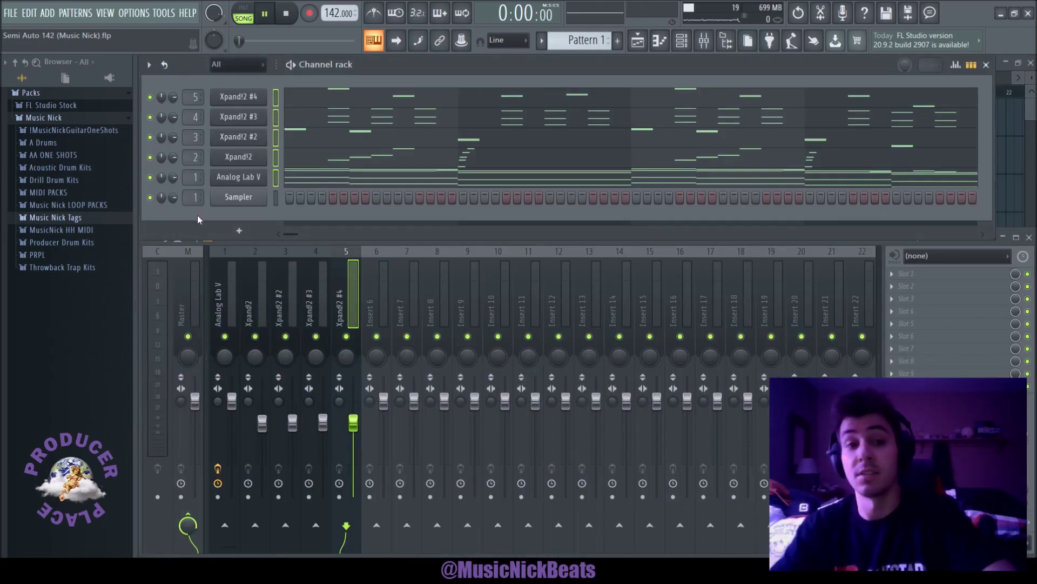
pyautogui.press('space')
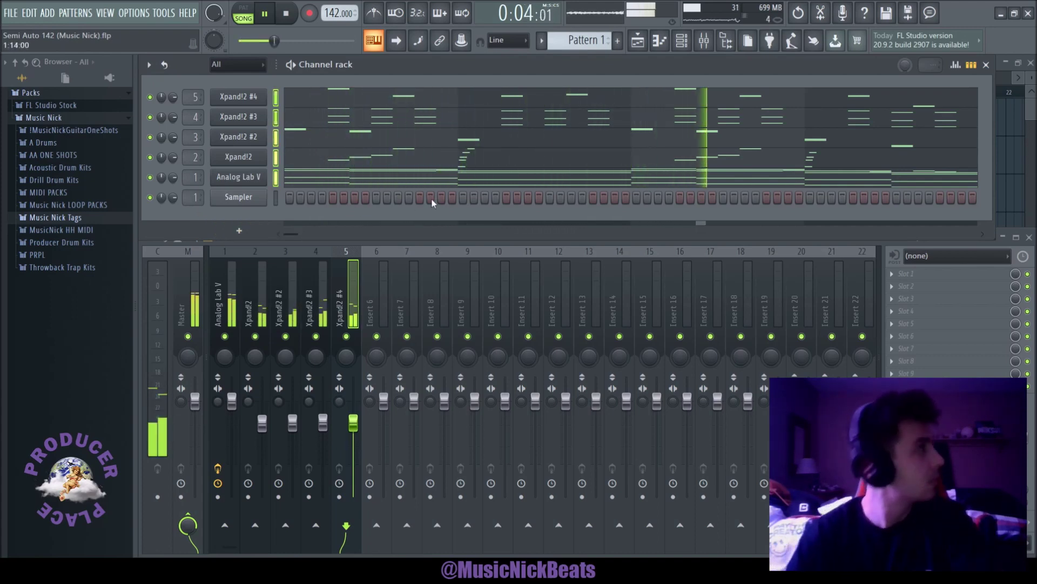
pyautogui.press('space')
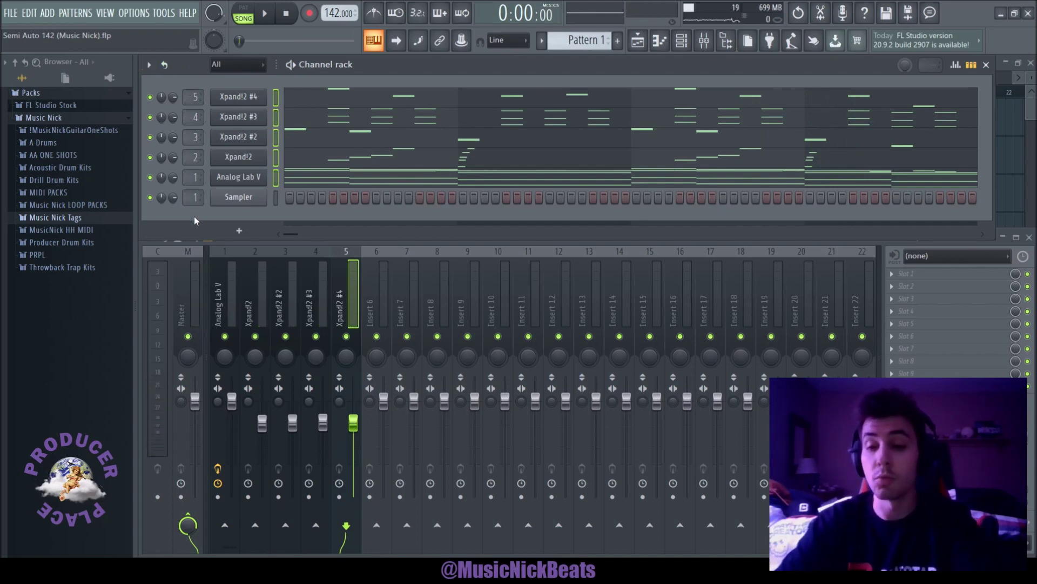
# - Play the pattern and look through the Analog Lab V chord notes in the piano roll
pyautogui.press('space')
pyautogui.click(459, 186)
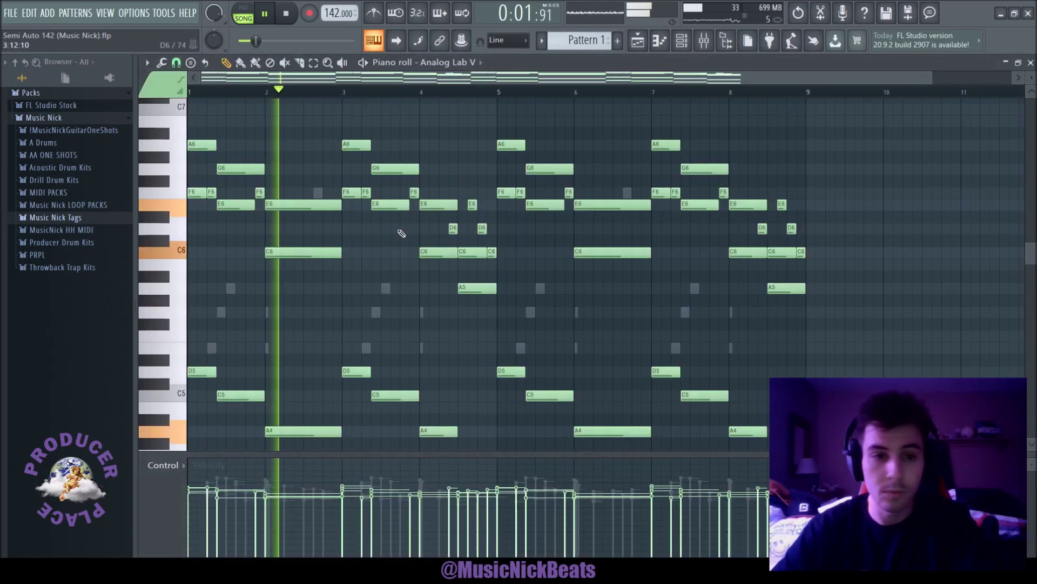
pyautogui.scroll(4, 298, 301)
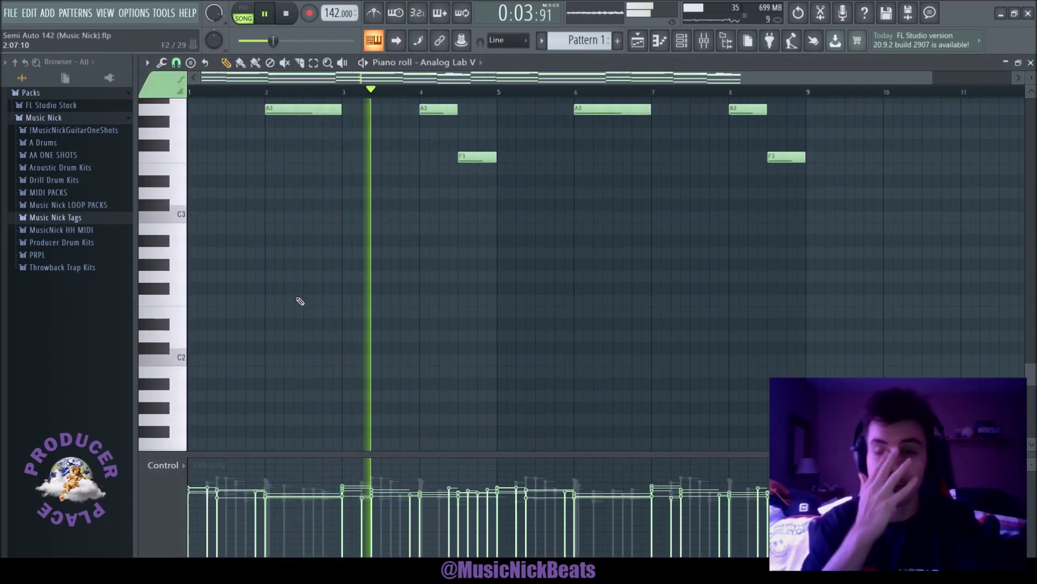
pyautogui.scroll(3, 347, 288)
pyautogui.press('space')
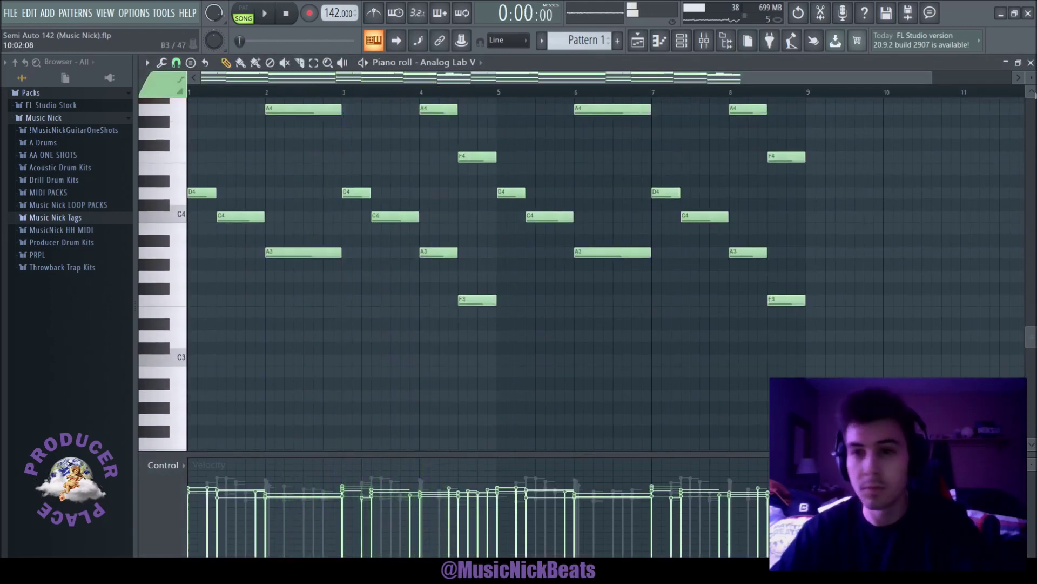
pyautogui.click(1031, 63)
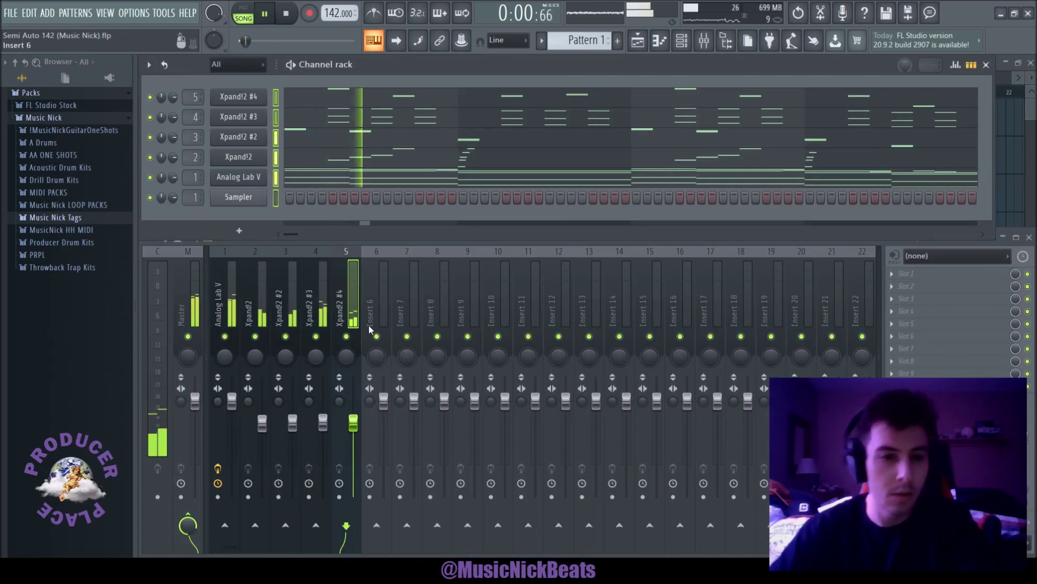
# - Add a second Fruity parametric EQ 2 to the Analog Lab V mixer track and slightly lower two of its bands
pyautogui.click(225, 303)
pyautogui.click(892, 286)
pyautogui.click(614, 132)
pyautogui.moveTo(368, 314)
pyautogui.mouseDown()
pyautogui.moveTo(413, 322)
pyautogui.moveTo(367, 325)
pyautogui.mouseUp()
pyautogui.moveTo(443, 314); pyautogui.dragTo(450, 318)
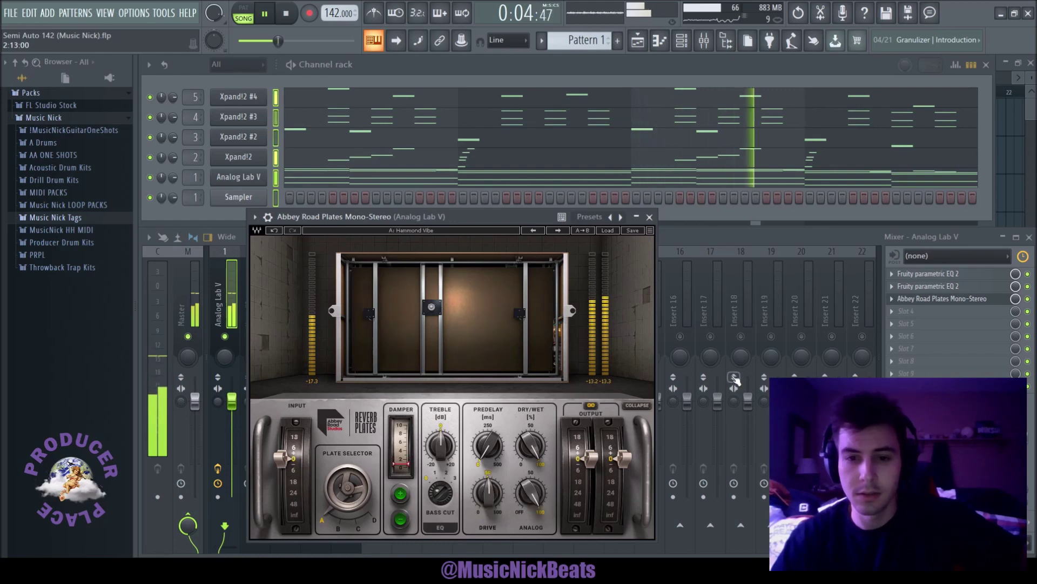
# - Load two EffectRacks, one with the Kush Verb preset, and a Fruity Chorus on the Xpand!2 mixer track
pyautogui.click(733, 378)
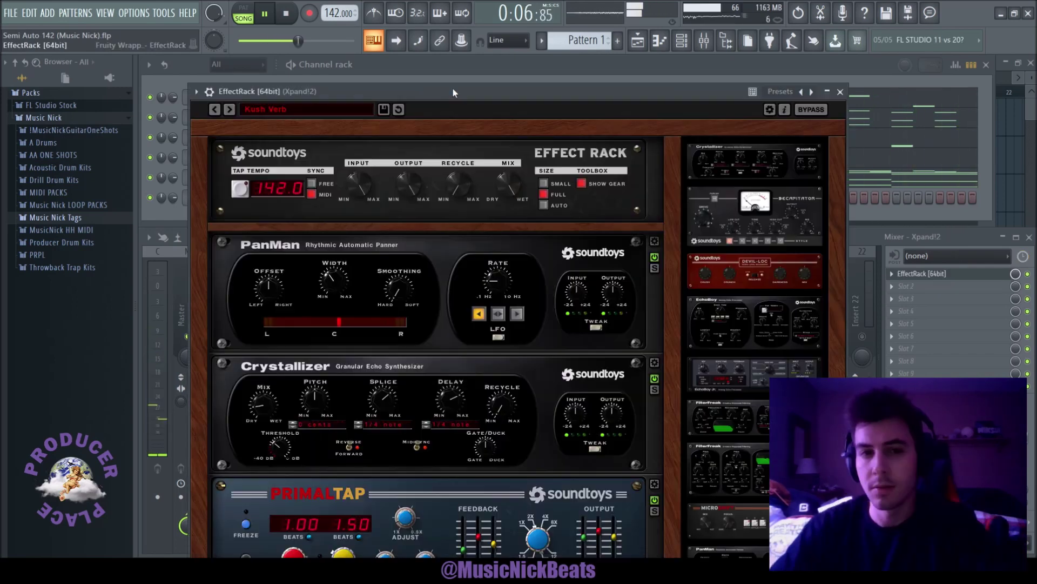
pyautogui.moveTo(452, 87); pyautogui.dragTo(437, 58)
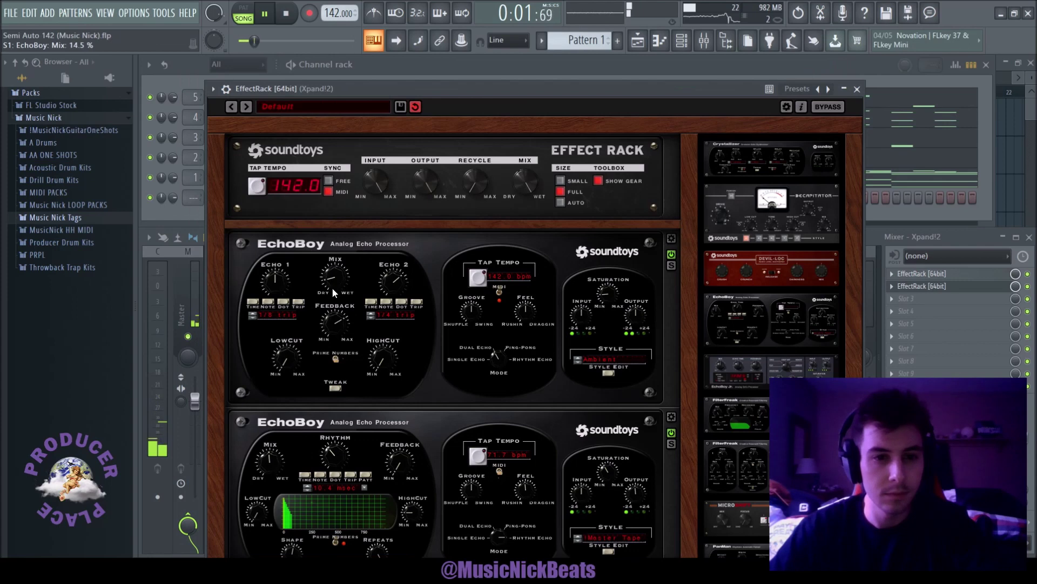
pyautogui.click(857, 89)
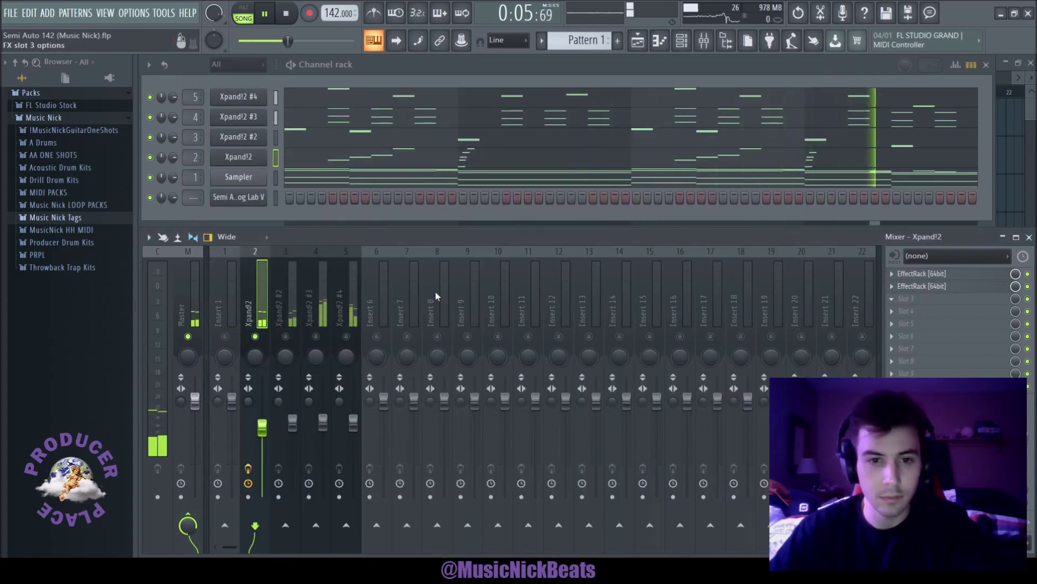
pyautogui.click(446, 409)
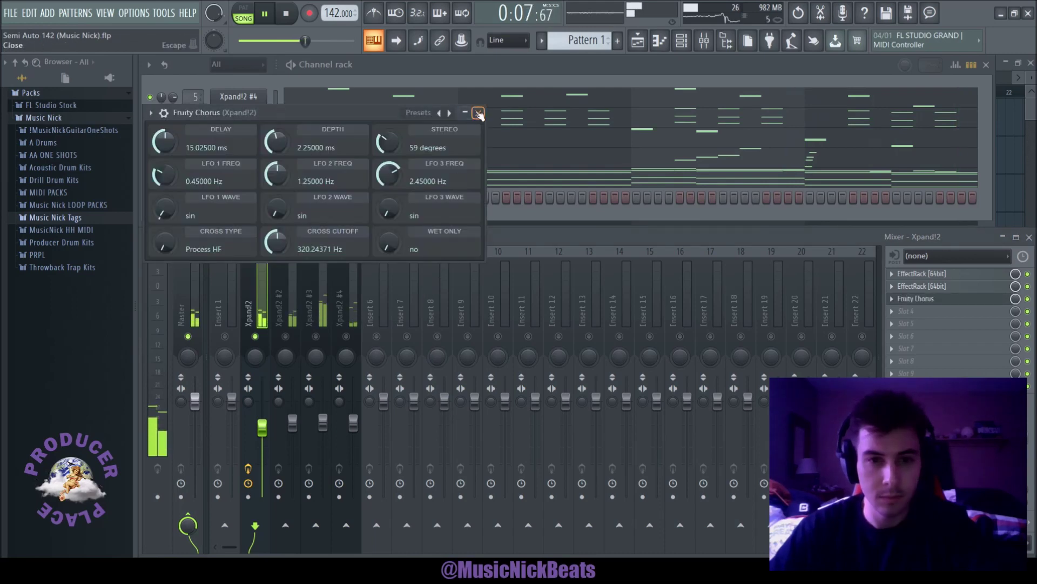
pyautogui.click(478, 113)
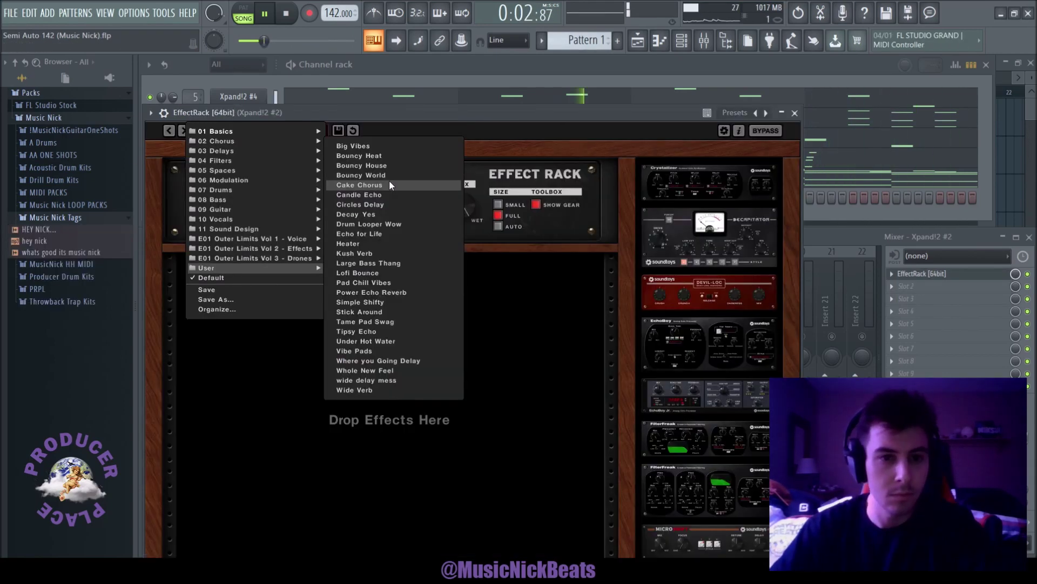
# - Load the Cake Chorus user preset in the Xpand!2 #2 EffectRack and lengthen its PanMan rhythm
pyautogui.click(387, 184)
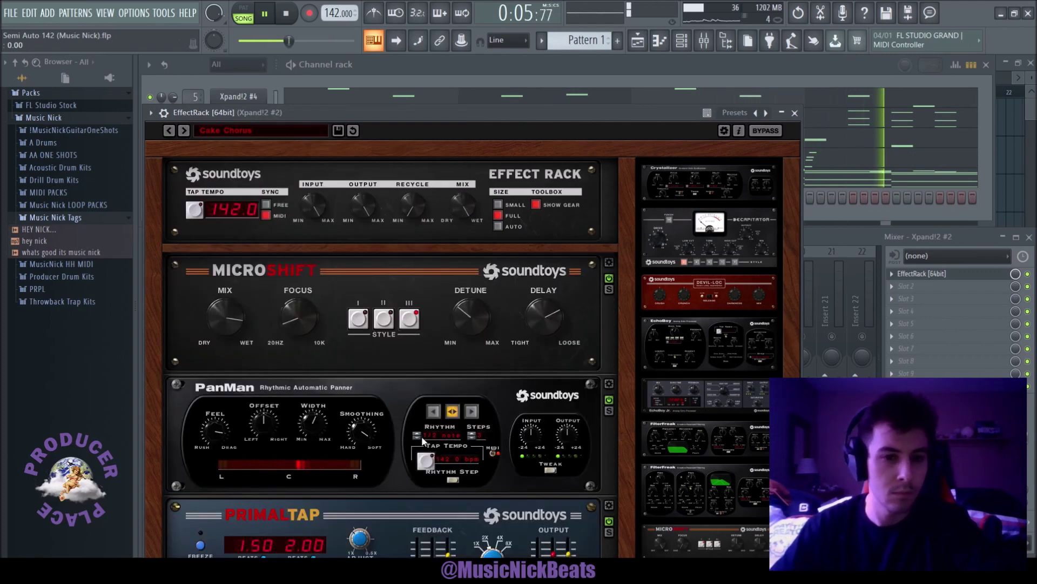
pyautogui.click(418, 436)
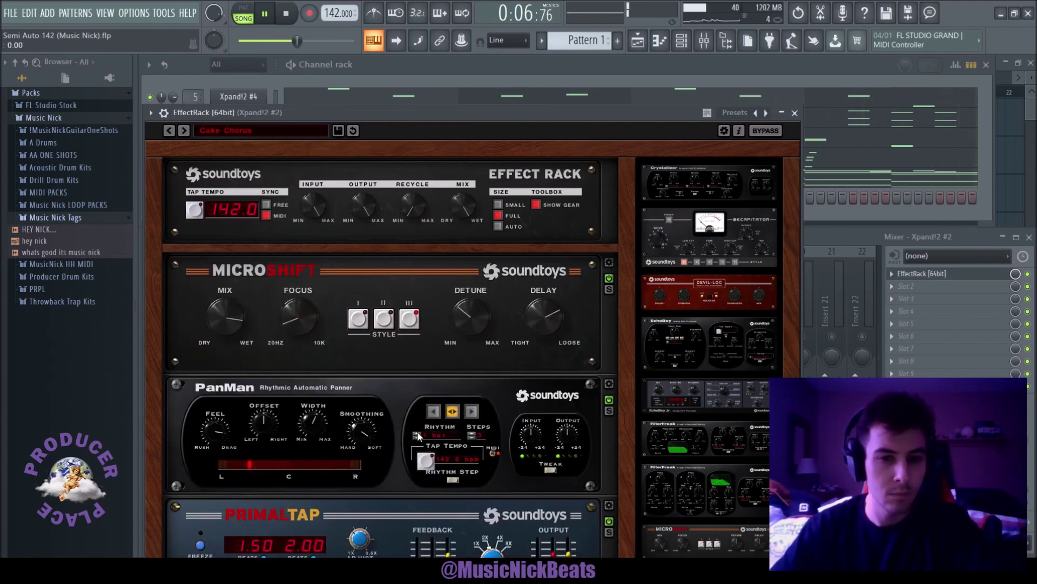
pyautogui.click(795, 112)
# - Shape the Fruity parametric EQ 2 on Xpand!2 #3 with an 18 dB low-shelf cut at 77 Hz and gentle mid dips
pyautogui.click(316, 302)
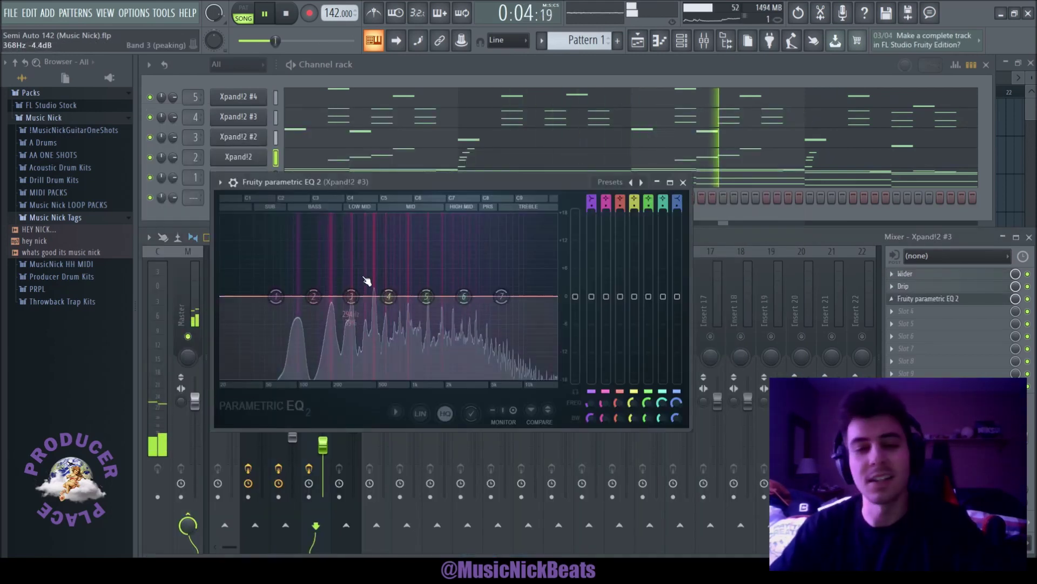
pyautogui.moveTo(350, 296); pyautogui.dragTo(397, 303)
pyautogui.moveTo(276, 296); pyautogui.dragTo(285, 378)
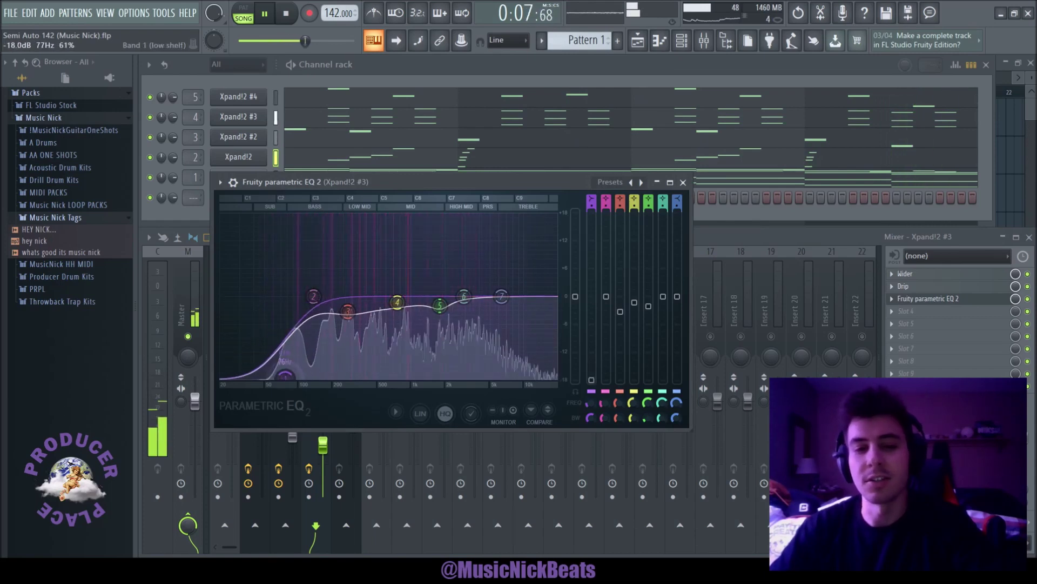
pyautogui.scroll(-5, 348, 314)
pyautogui.scroll(-5, 397, 304)
pyautogui.moveTo(397, 303); pyautogui.dragTo(347, 313)
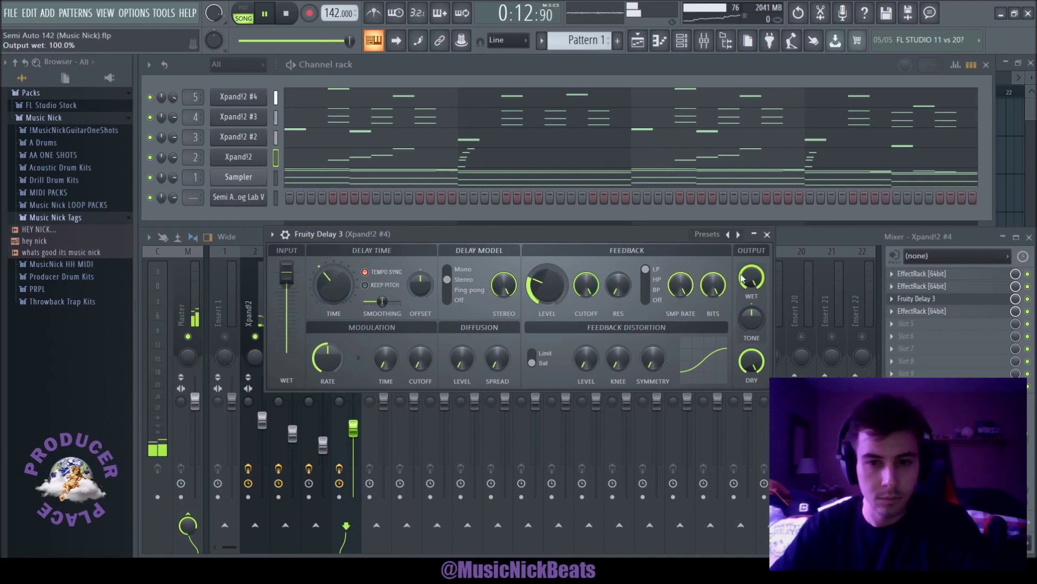
# - Set the Fruity Delay 3 on Xpand!2 #4 to ping pong, raise its offset and lower its wet output
pyautogui.moveTo(752, 277); pyautogui.dragTo(751, 288)
pyautogui.click(459, 291)
pyautogui.moveTo(420, 284); pyautogui.dragTo(420, 245)
pyautogui.moveTo(750, 278); pyautogui.dragTo(750, 312)
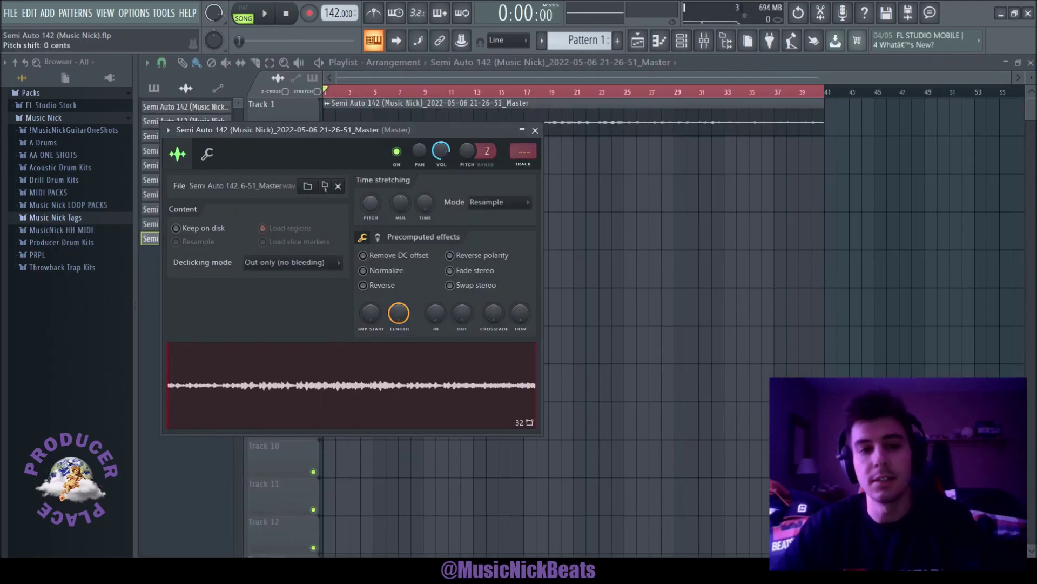
# - Close the rendered melody clip's sample settings and play the clip back from the playlist
pyautogui.click(535, 130)
pyautogui.press('space')
pyautogui.press('F6')
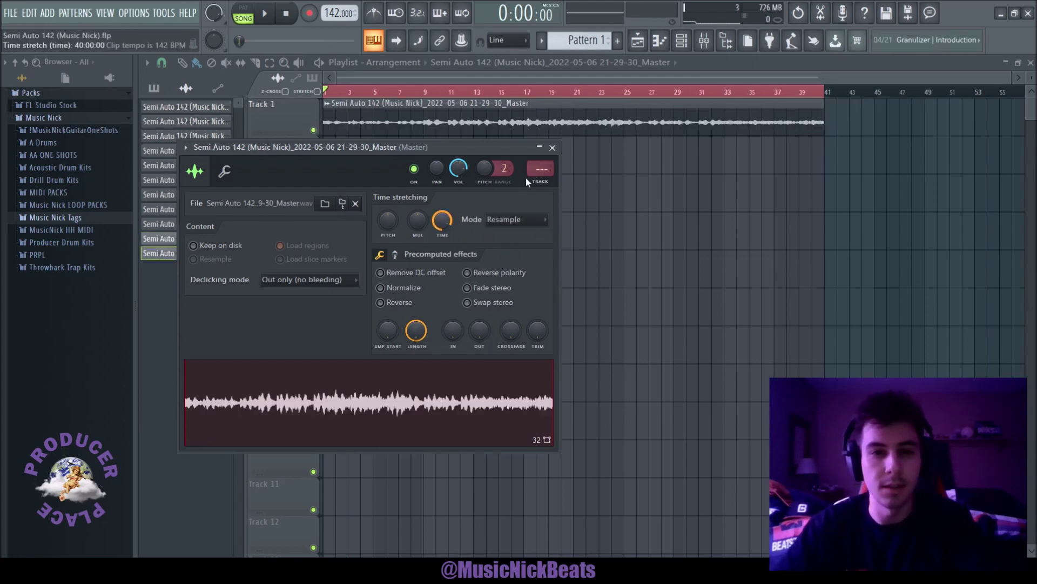
# - Set the project tempo to 135 BPM, play the stretched melody clip and bring up the channel rack and mixer
pyautogui.click(552, 147)
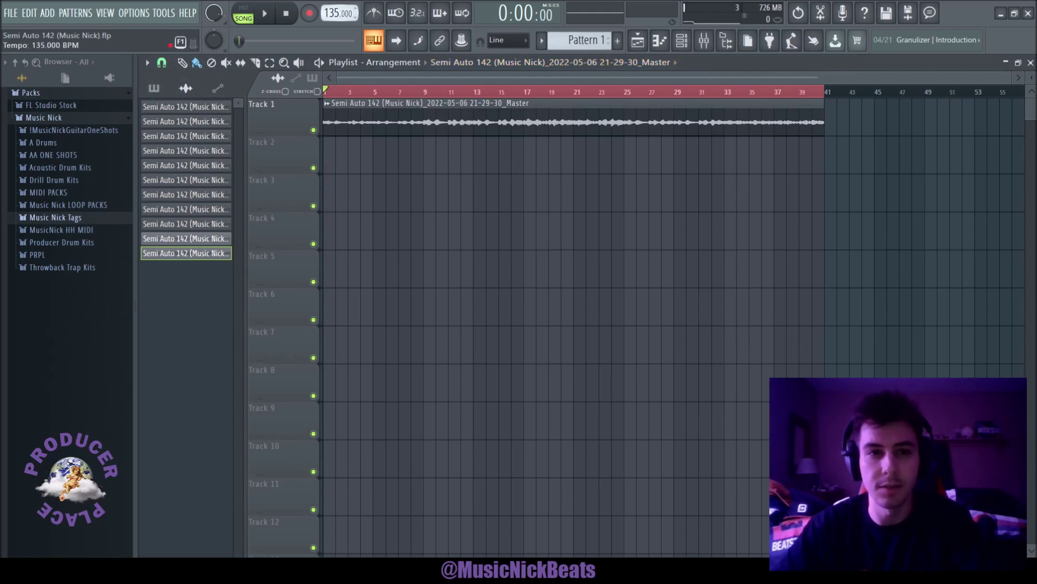
pyautogui.press('space')
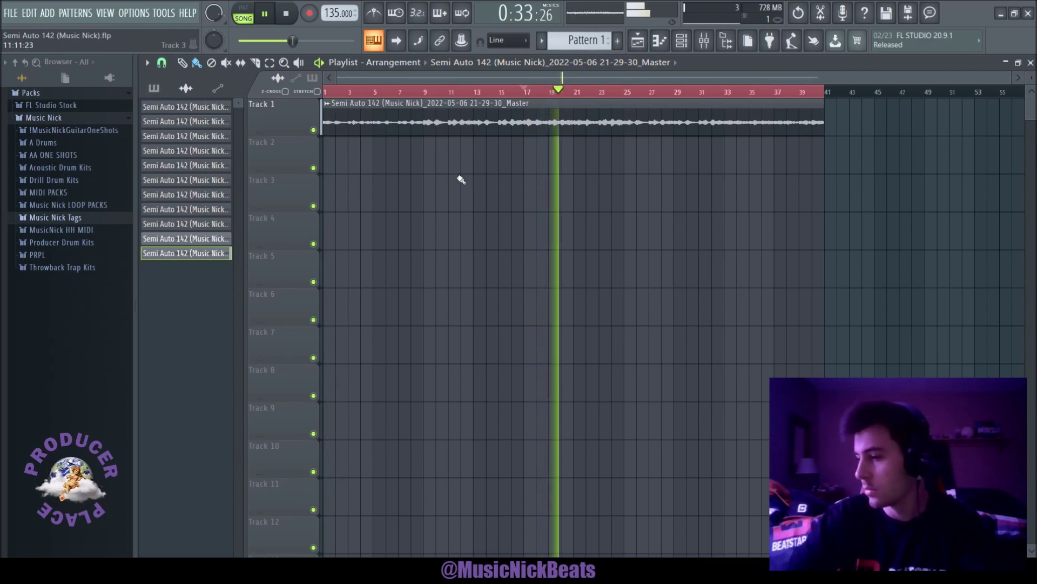
pyautogui.press('F6')
pyautogui.press('F9')
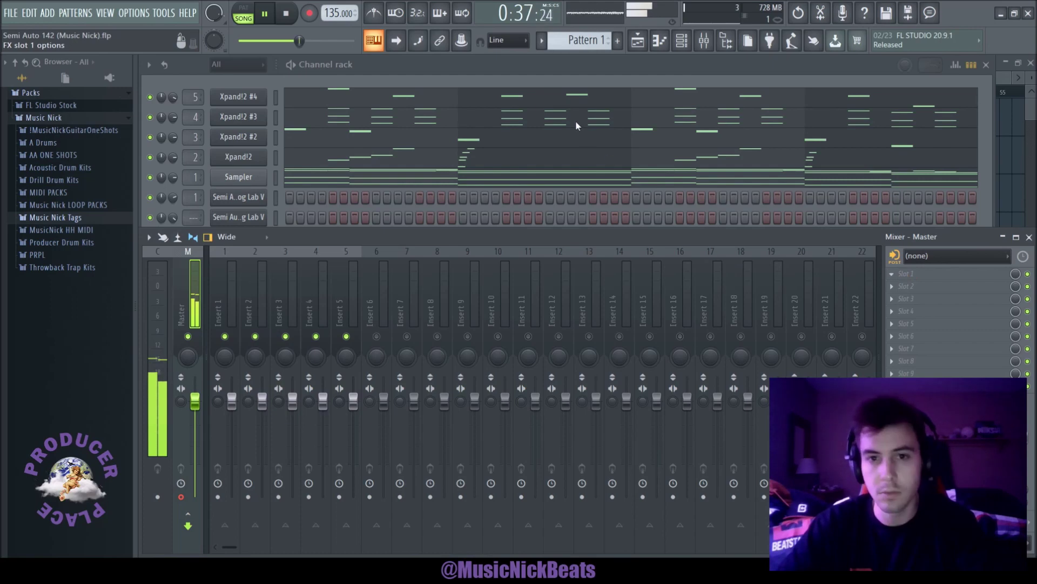
pyautogui.moveTo(339, 211); pyautogui.dragTo(389, 229)
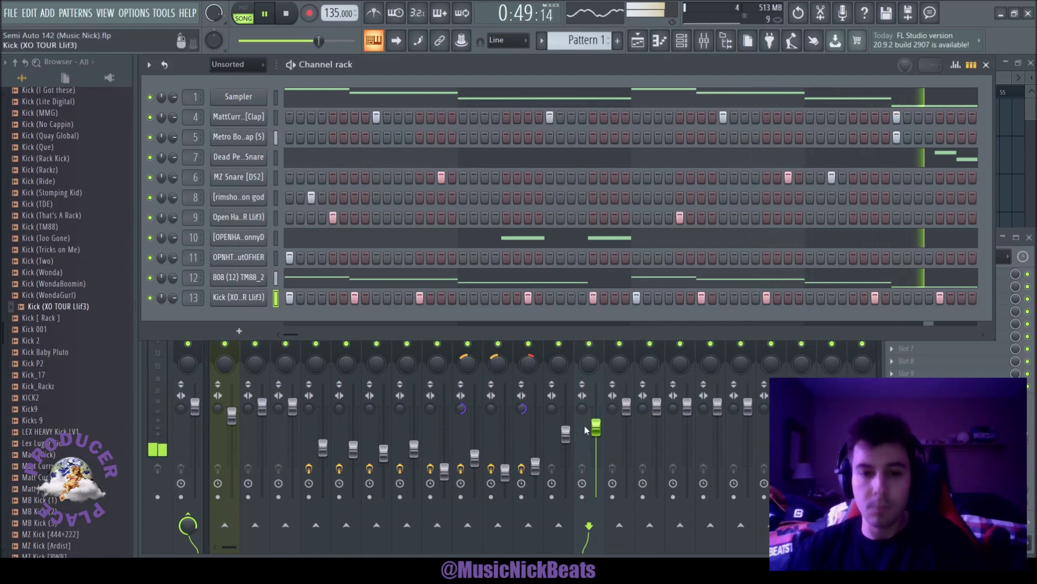
# - Browse from the Kicks to the Closed Hats of the drum kit and pick Cardiak HiHat 3_34 as hi-hat
pyautogui.scroll(15, 86, 337)
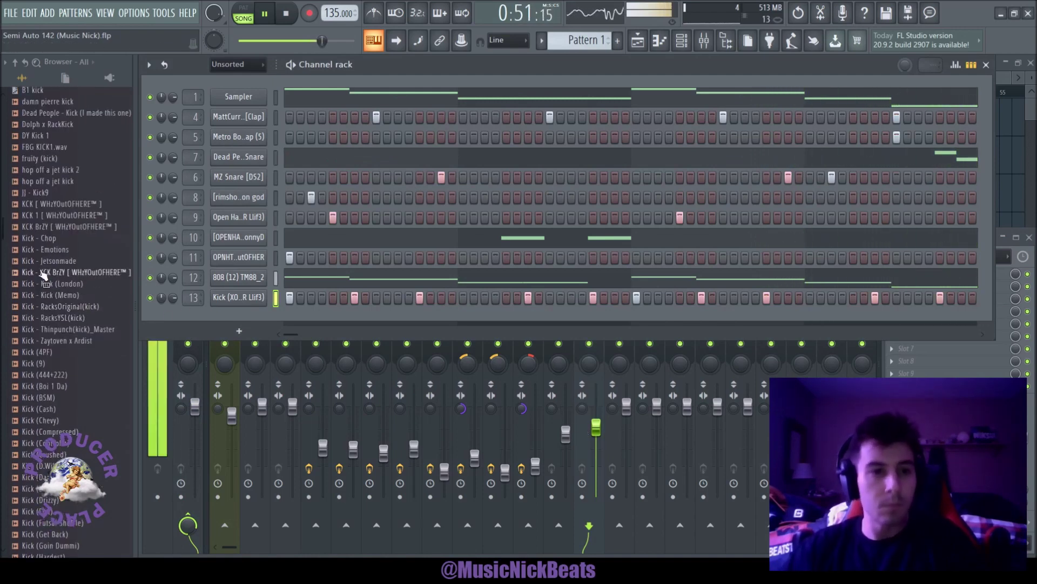
pyautogui.click(45, 351)
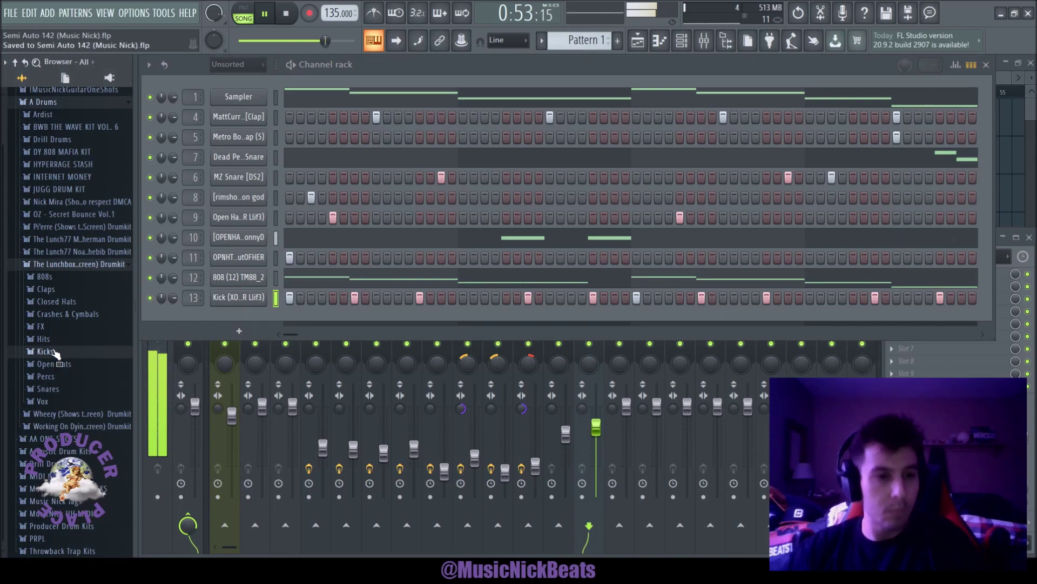
pyautogui.click(56, 302)
pyautogui.click(56, 370)
pyautogui.scroll(-8, 57, 371)
pyautogui.click(58, 247)
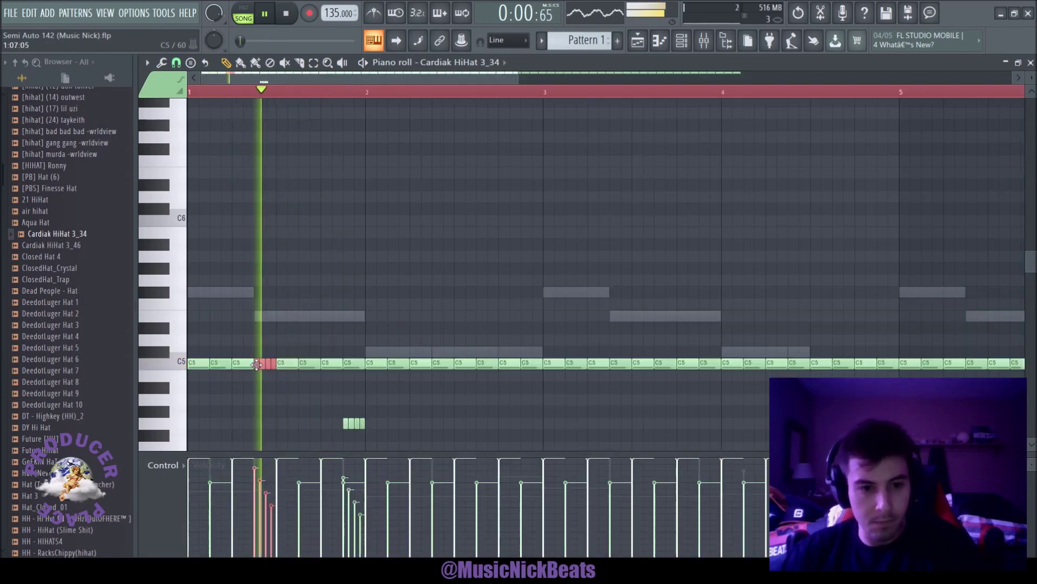
# - Lower the velocities of the four-note G4 hi-hat roll at the end of bar 1 and replay the pattern
pyautogui.click(379, 421)
pyautogui.moveTo(377, 420); pyautogui.dragTo(342, 428)
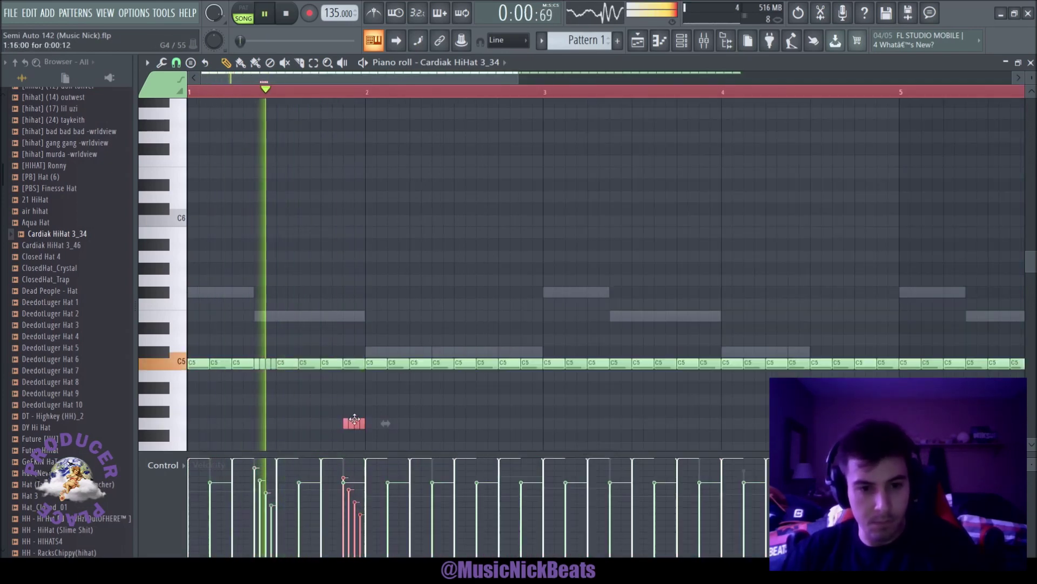
pyautogui.press('space')
pyautogui.press('space')
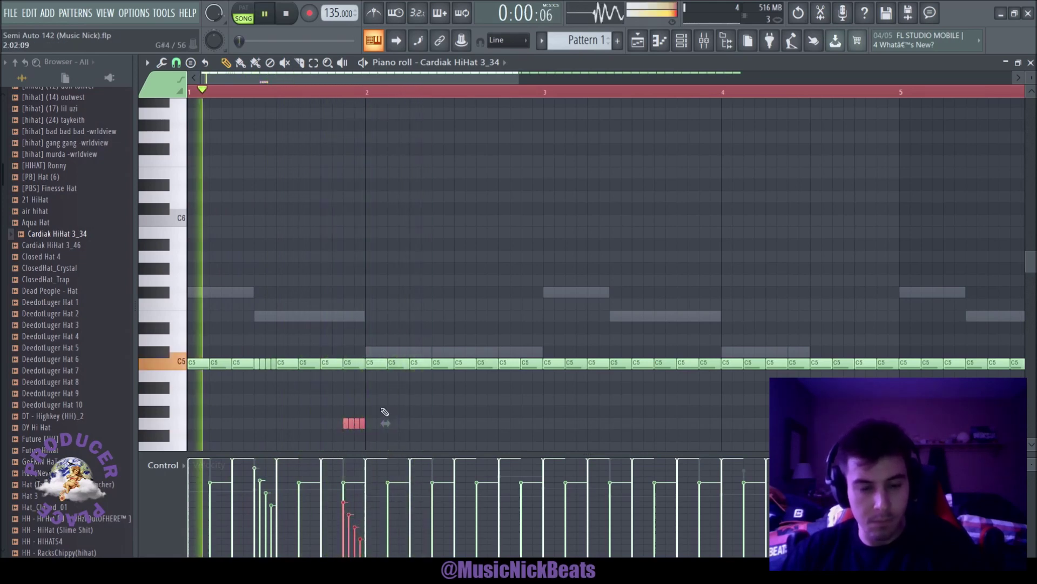
pyautogui.scroll(-1, 378, 403)
pyautogui.keyDown('ctrl'); pyautogui.click(349, 396); pyautogui.keyUp('ctrl')
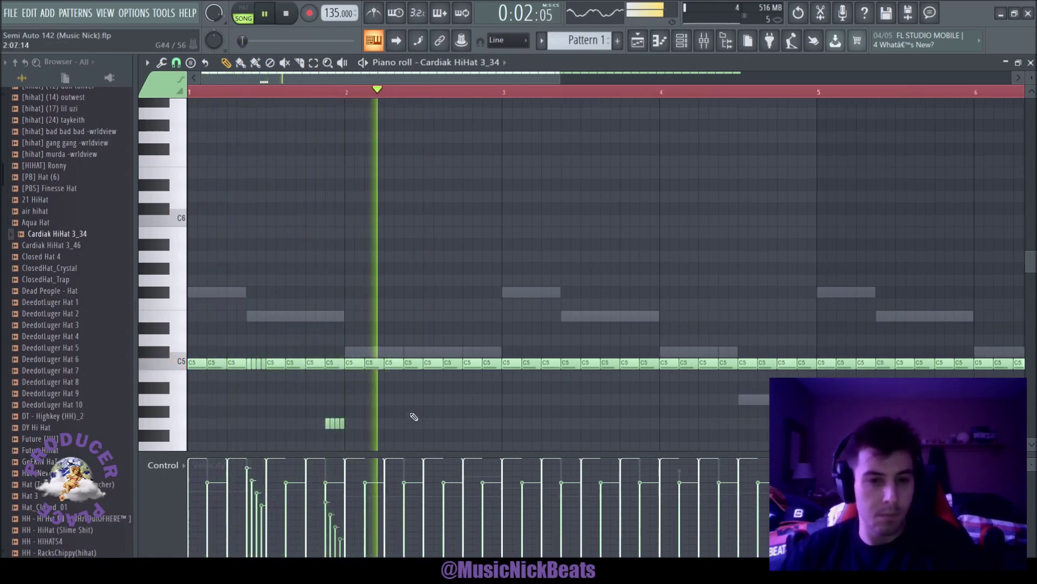
# - Add a short extra C5 hi-hat just before the middle of bar 2 and reduce its velocity
pyautogui.click(398, 363)
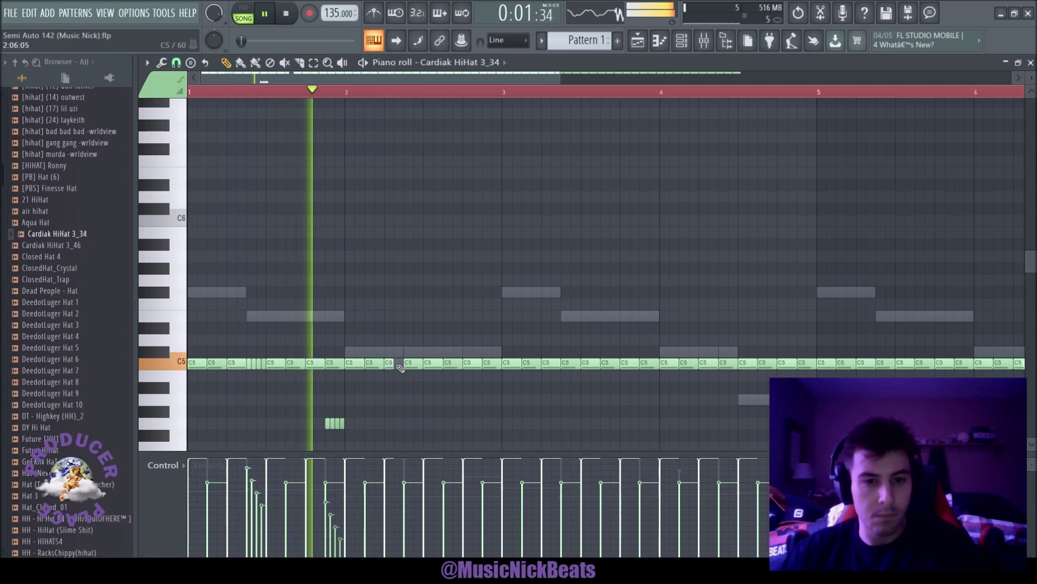
pyautogui.rightClick(398, 363)
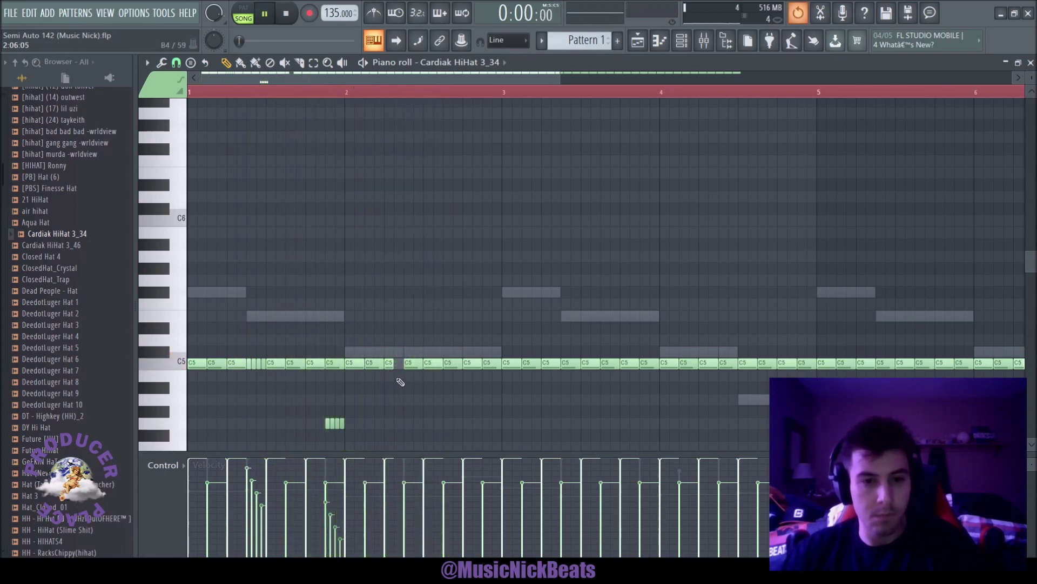
pyautogui.click(416, 363)
pyautogui.click(414, 498)
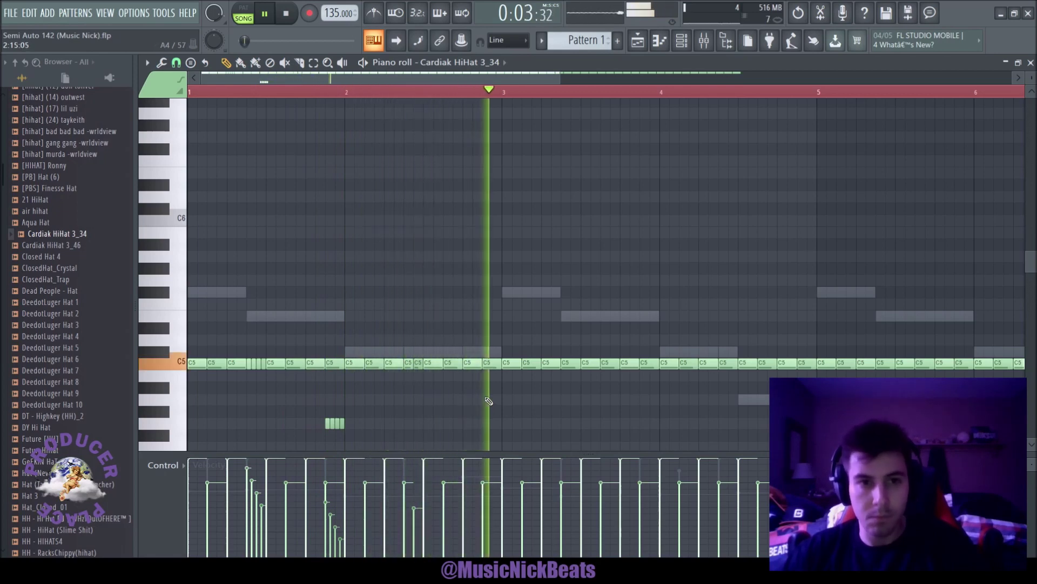
# - Chop the second-to-last C5 hi-hat of bar 2 into a three-note roll with descending velocities
pyautogui.keyDown('ctrl'); pyautogui.click(473, 364); pyautogui.keyUp('ctrl')
pyautogui.hotkey('ctrl', 'u')
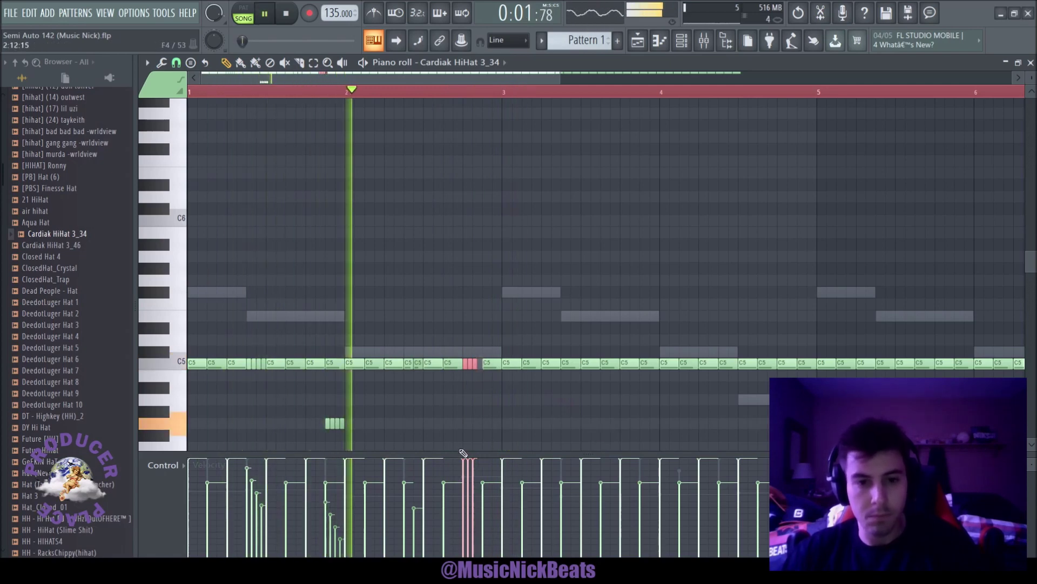
pyautogui.moveTo(462, 459); pyautogui.dragTo(484, 507)
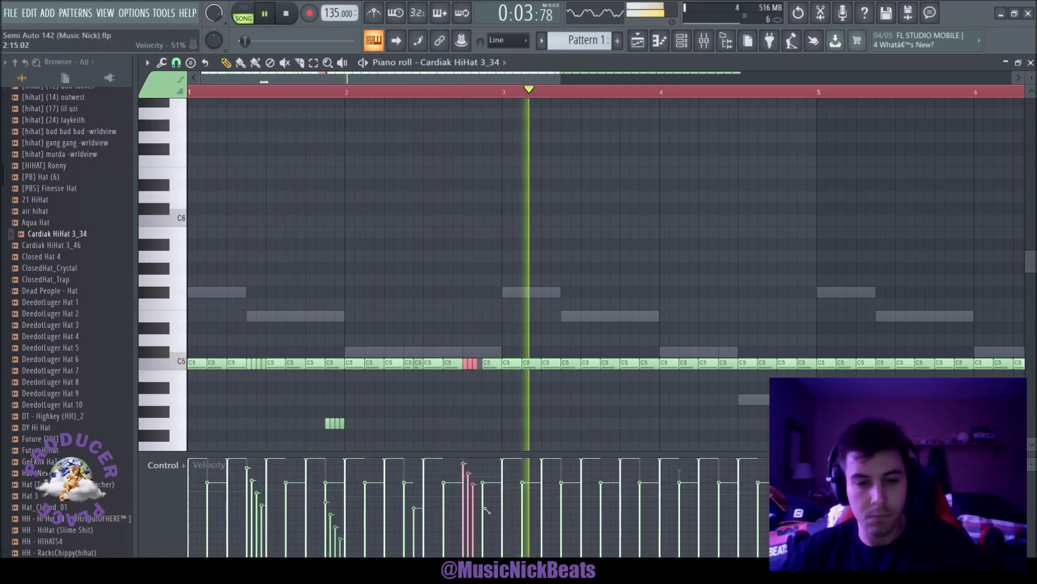
# - Bring the kick in alongside the 808 in the mixer at 94% volume and select the Metro Boomin' Clap (5) track
pyautogui.press('F9')
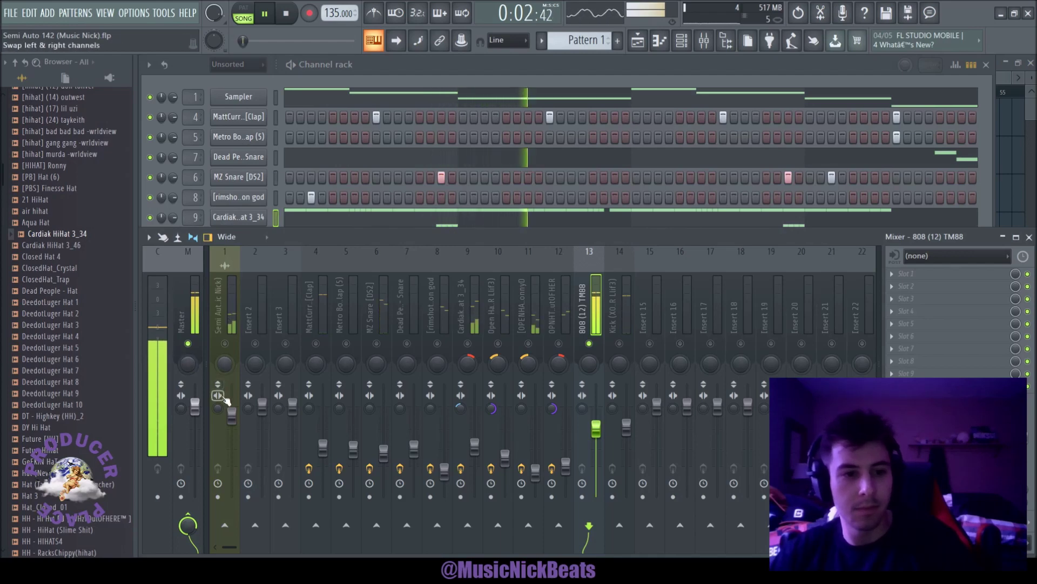
pyautogui.click(620, 317)
pyautogui.moveTo(626, 422); pyautogui.dragTo(627, 415)
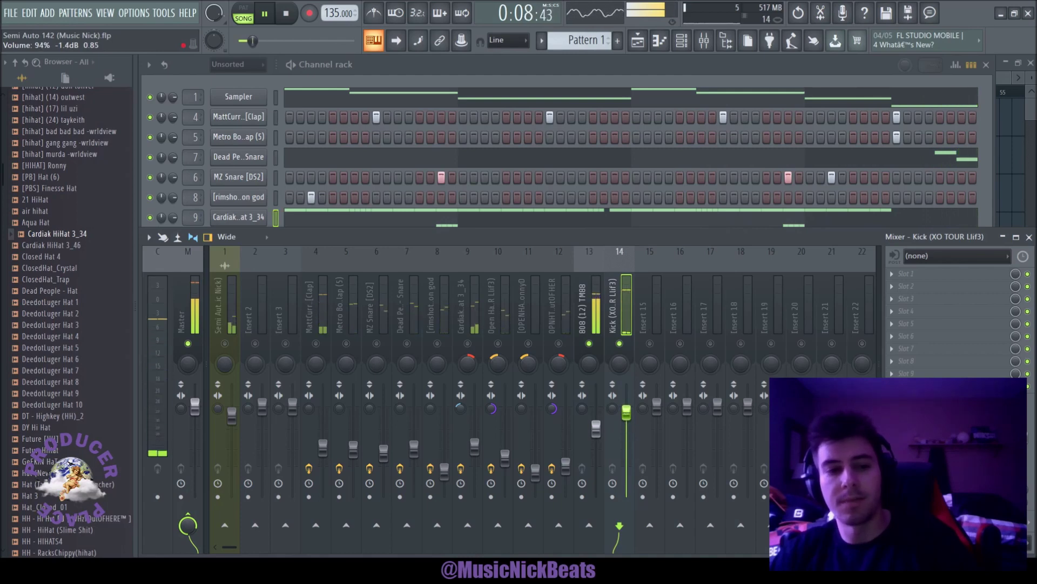
pyautogui.click(341, 329)
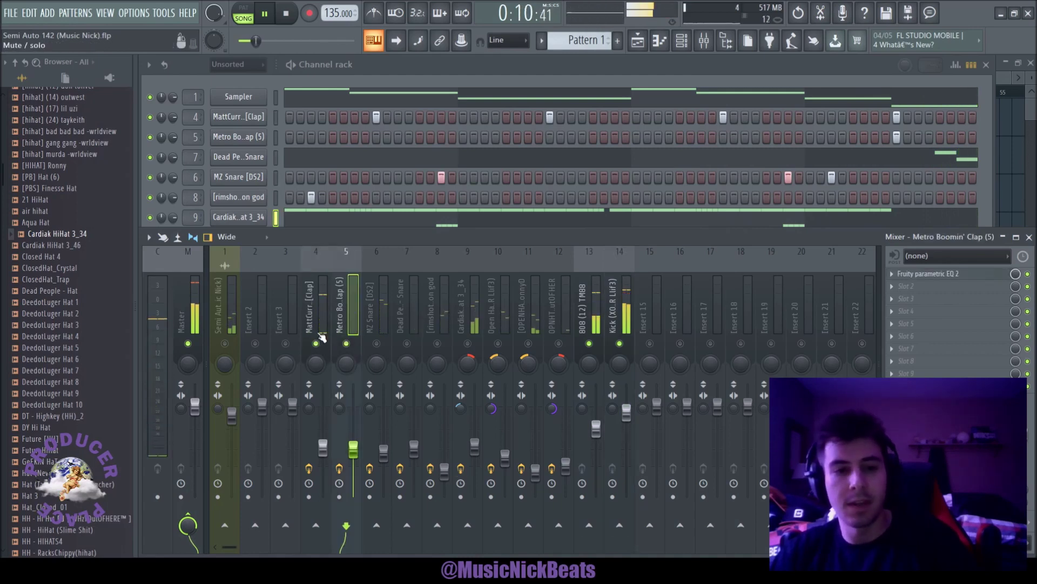
# - Balance the MattCurry clap and open hats, with [OPENHAT] SonnyD at 28% volume, and set the Semi Auto melody track to 83%
pyautogui.click(317, 319)
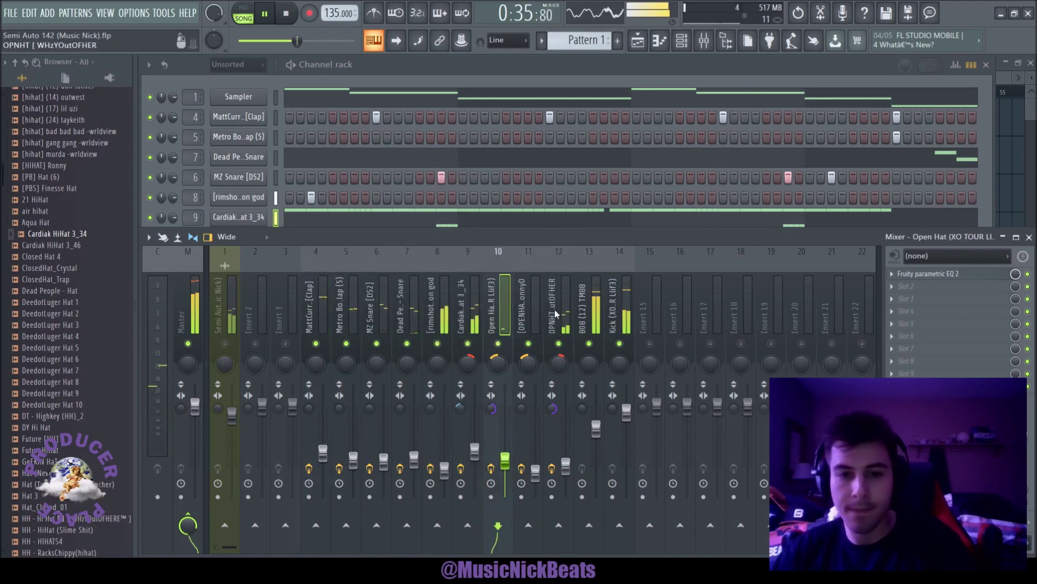
pyautogui.click(562, 471)
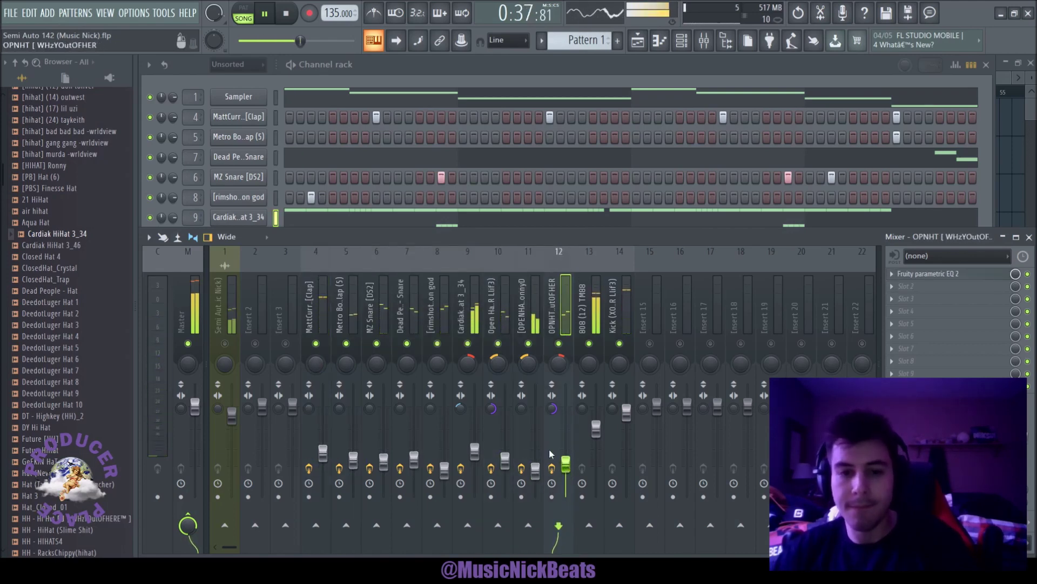
pyautogui.click(535, 470)
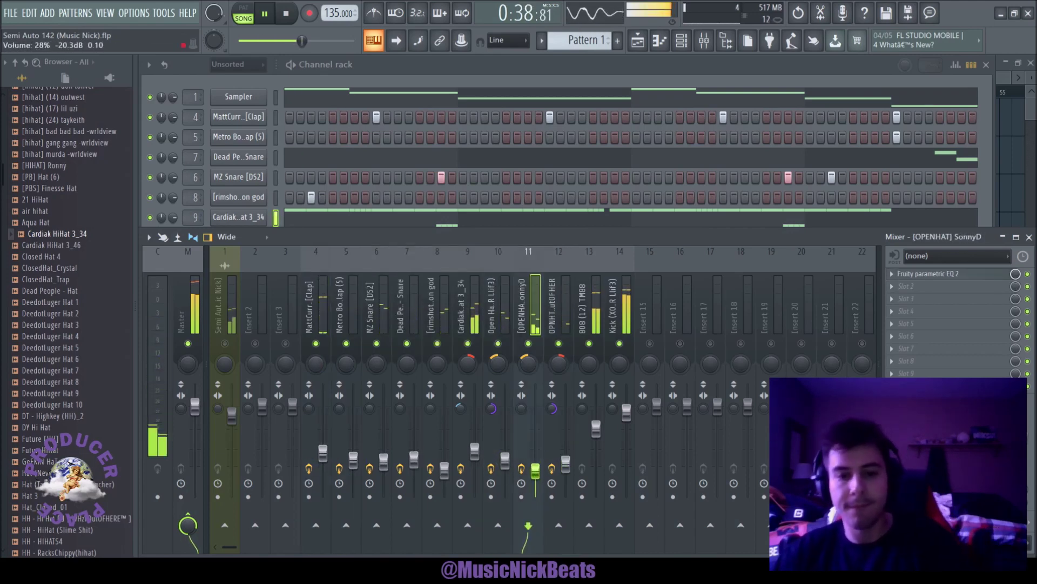
pyautogui.click(238, 341)
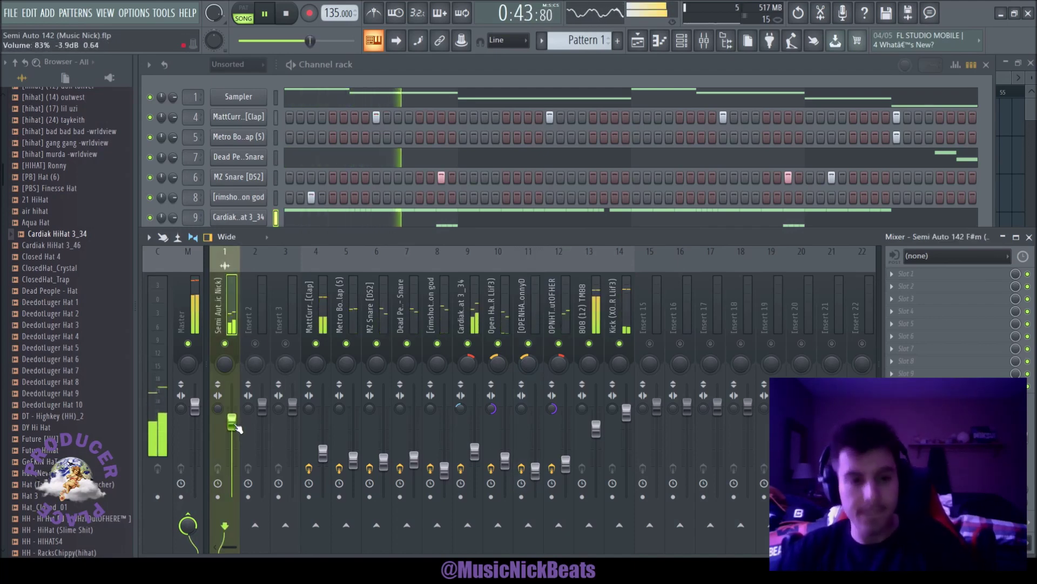
# - Add TR5 Classic Clipper to the first effect slot of the Master track and close the plugin window
pyautogui.click(187, 313)
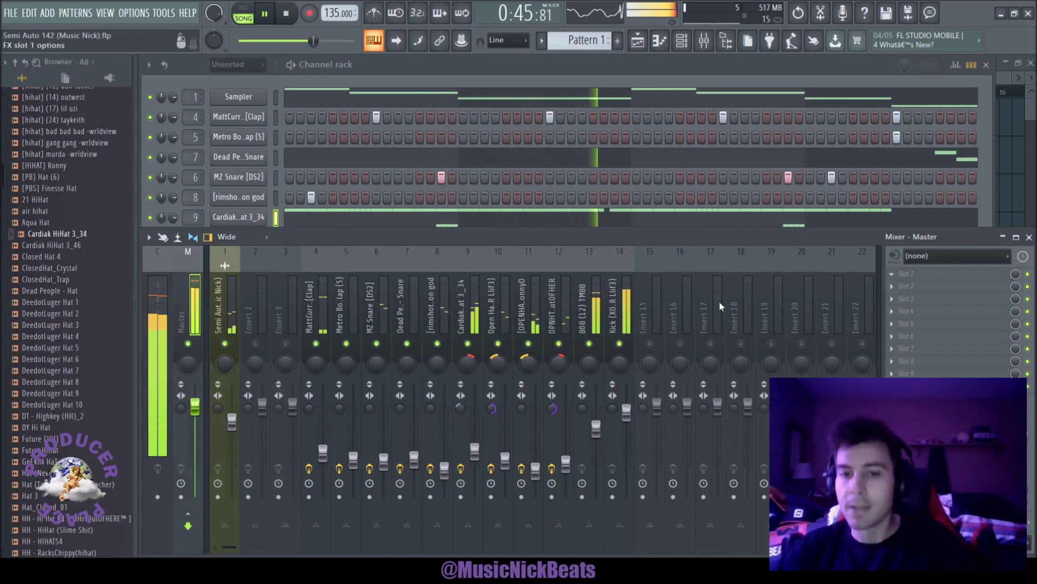
pyautogui.click(619, 314)
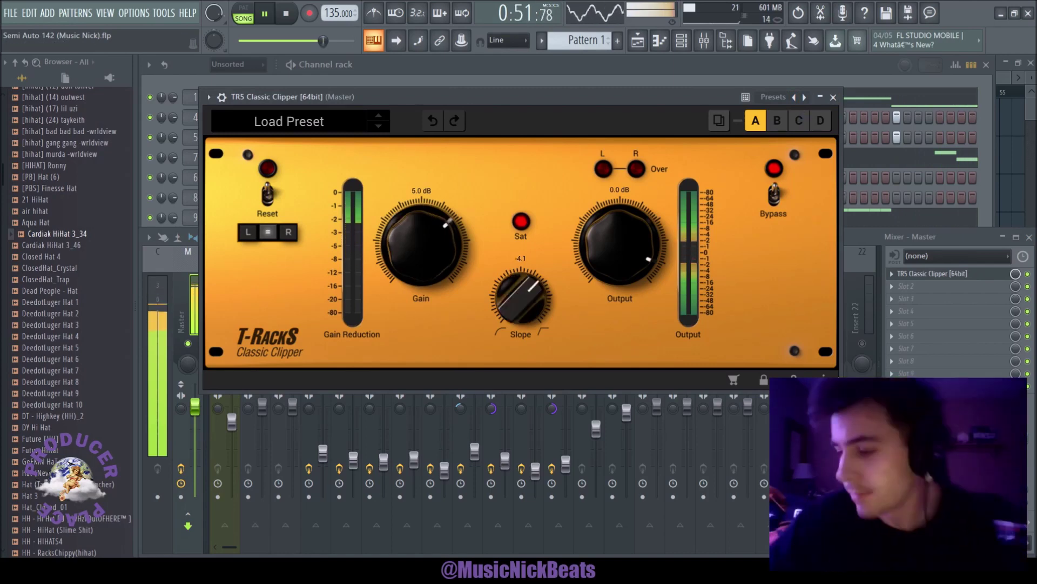
pyautogui.click(833, 97)
# - Collapse the Closed Hats, drum kit and A Drums folders in the sample browser
pyautogui.scroll(9, 29, 303)
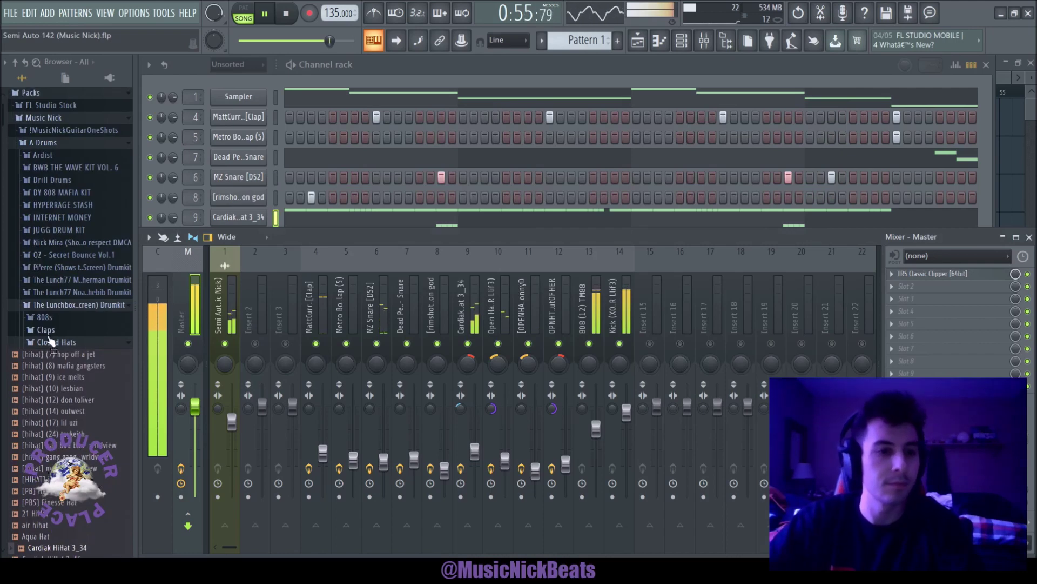
pyautogui.click(49, 340)
pyautogui.click(54, 304)
pyautogui.click(43, 142)
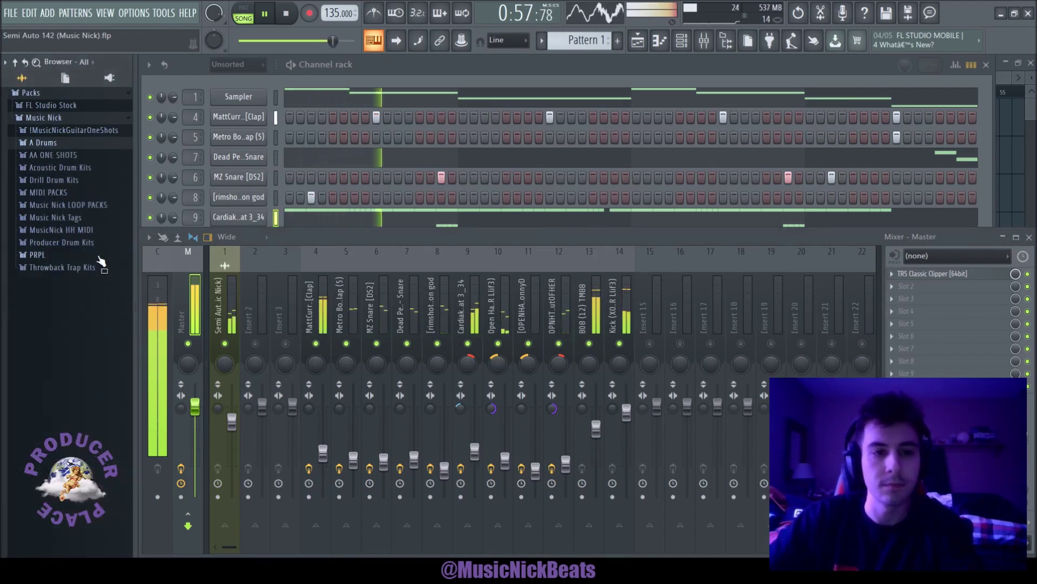
# - Solo and unsolo the hey nick tag's mixer track and arrange the pattern clips across the playlist
pyautogui.rightClick(650, 344)
pyautogui.rightClick(650, 343)
pyautogui.moveTo(560, 304); pyautogui.dragTo(309, 328)
pyautogui.scroll(5, 309, 328)
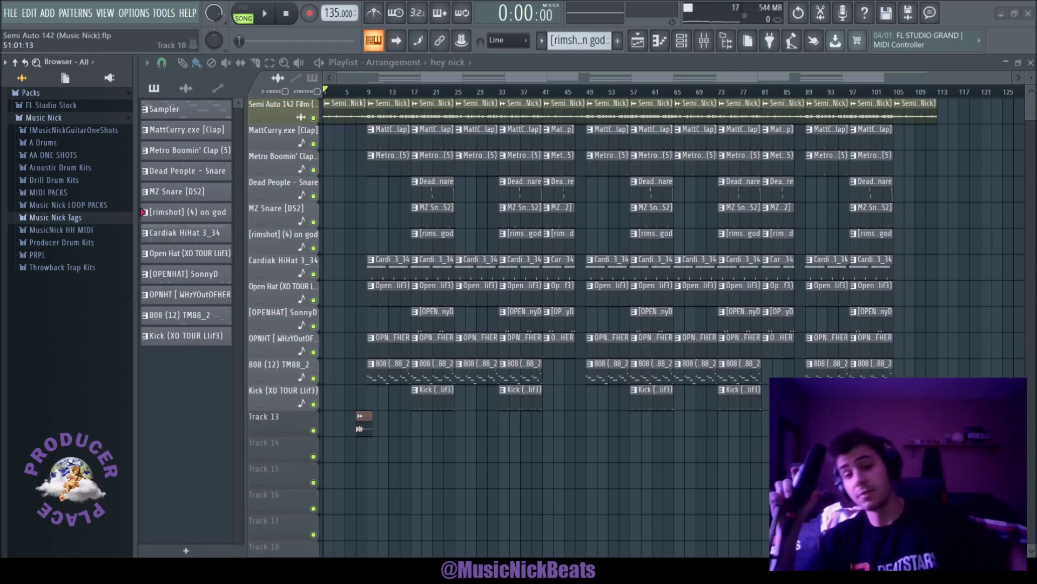
# - Play the arrangement, trim the Semi Auto melody's mixer volume to -4.1 dB (83%) and return to the playlist
pyautogui.click(266, 14)
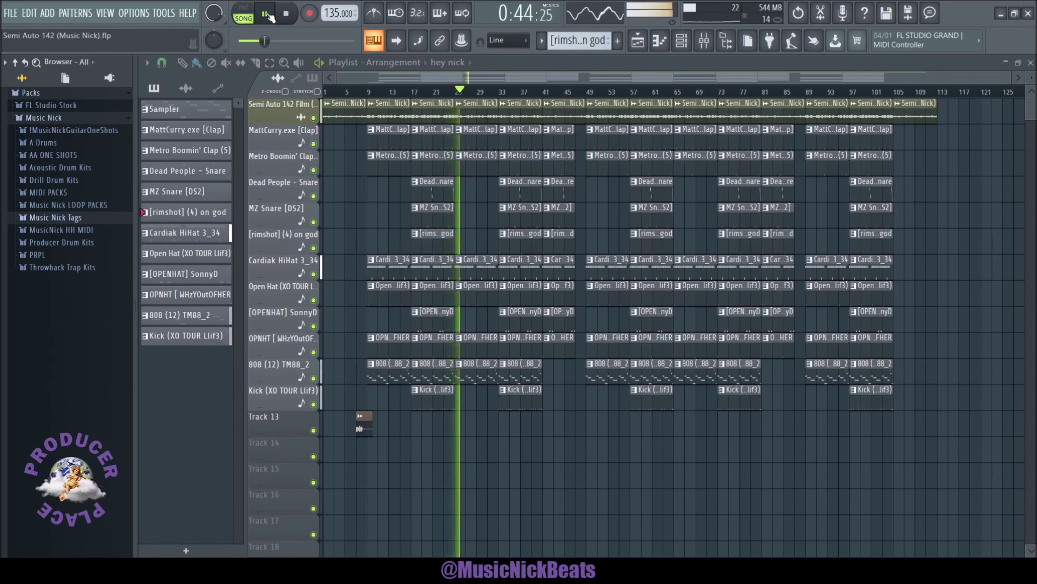
pyautogui.press('F6')
pyautogui.press('F9')
pyautogui.click(226, 396)
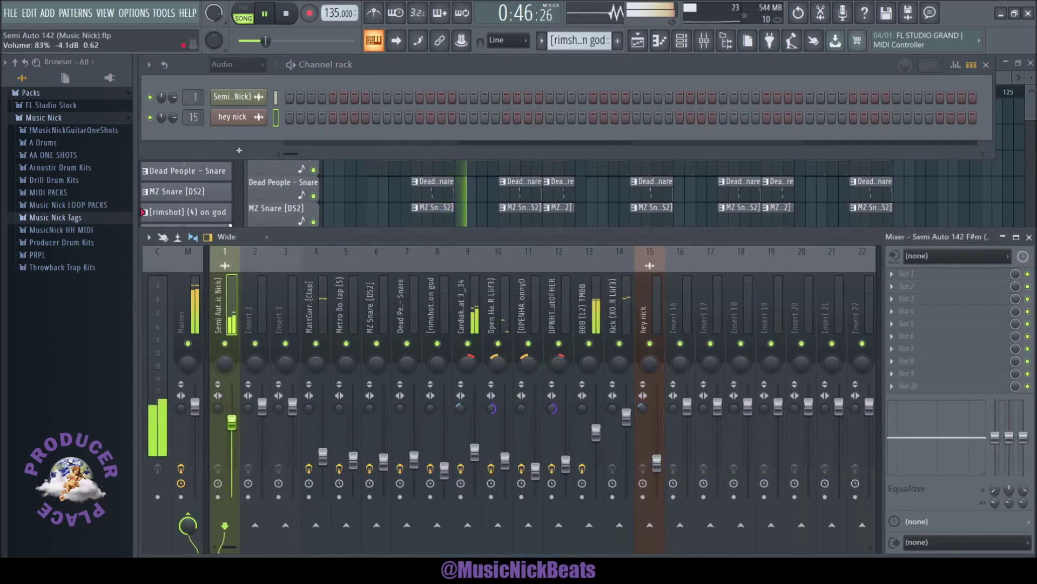
pyautogui.rightClick(352, 216)
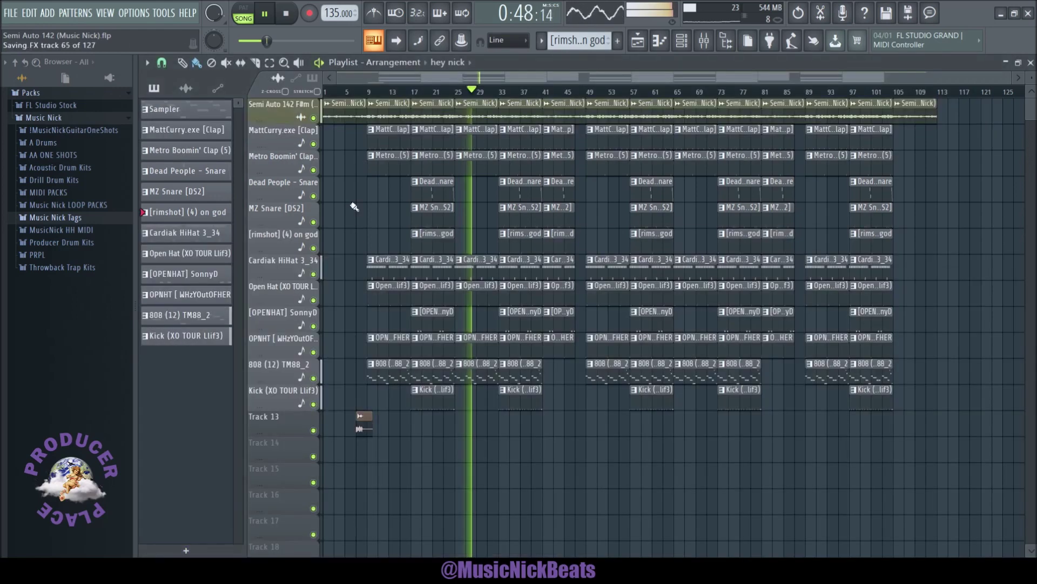